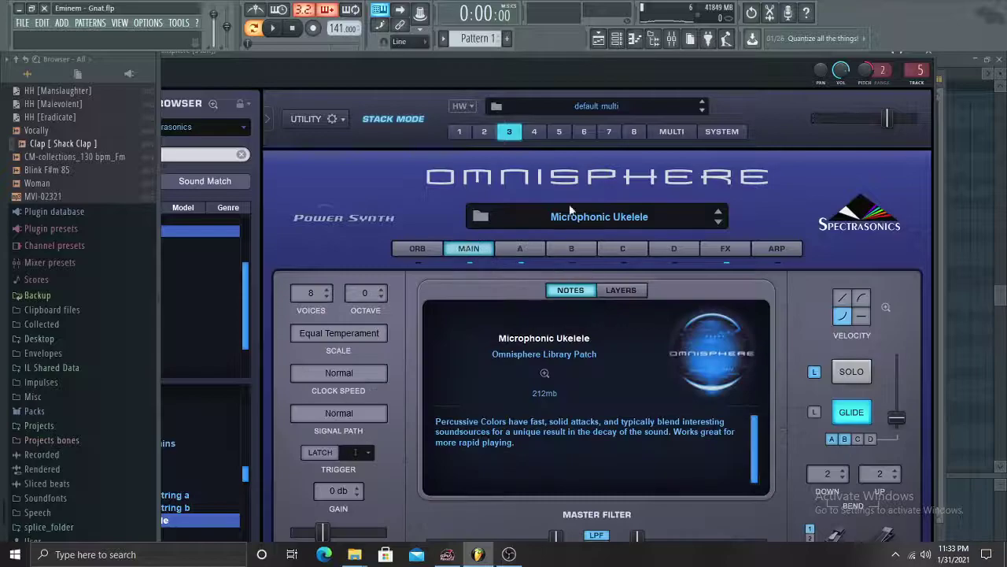
Review the Omnisphere patches in parts 2 and 1, the multi's FX rack, and its mixer
left_click(485, 133)
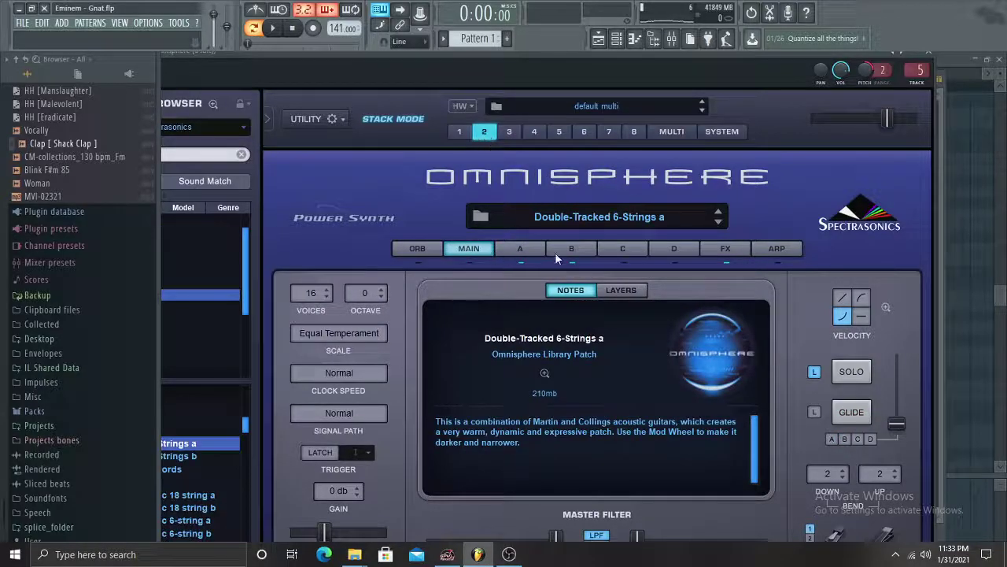
left_click(458, 133)
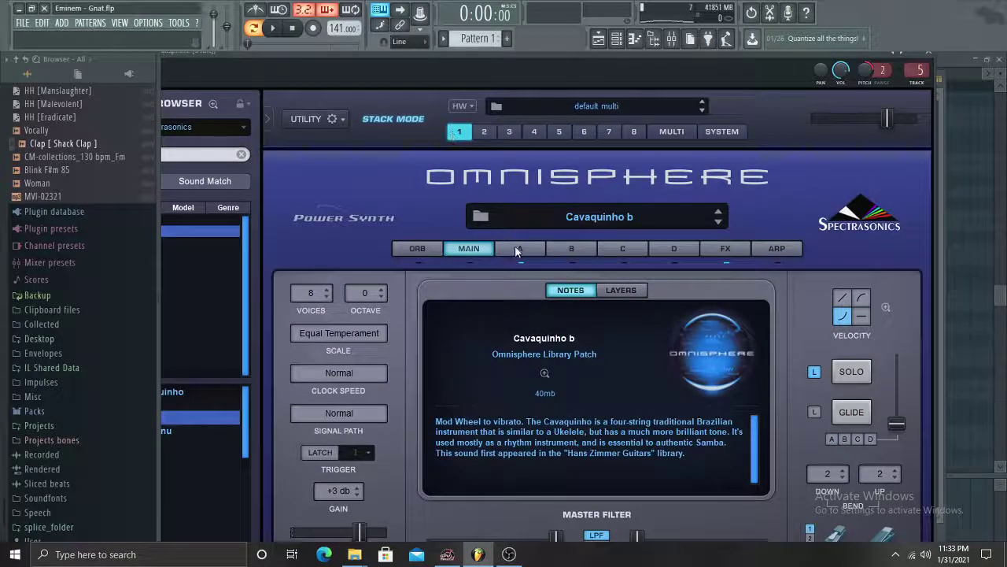
left_click(683, 134)
left_click(571, 208)
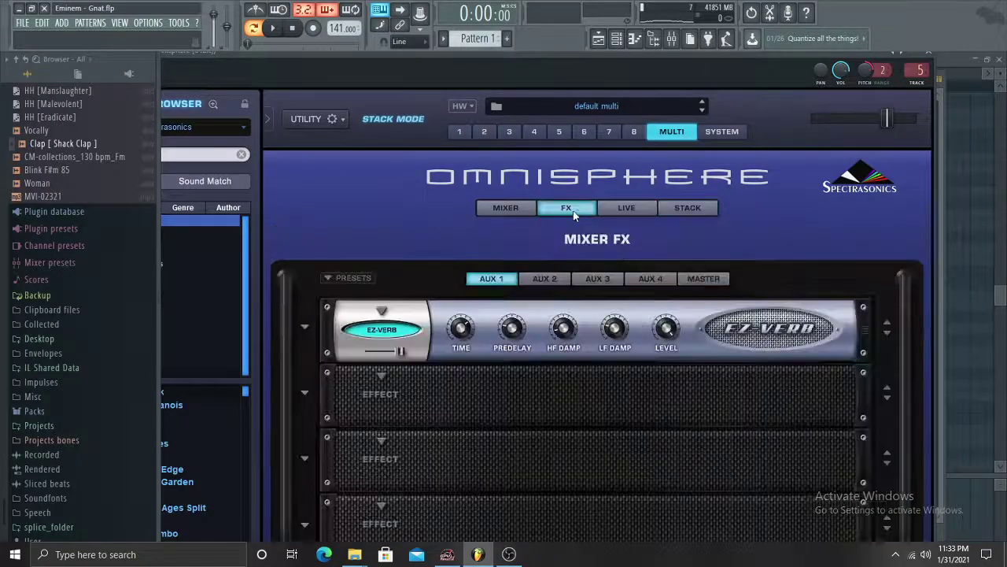
left_click(502, 205)
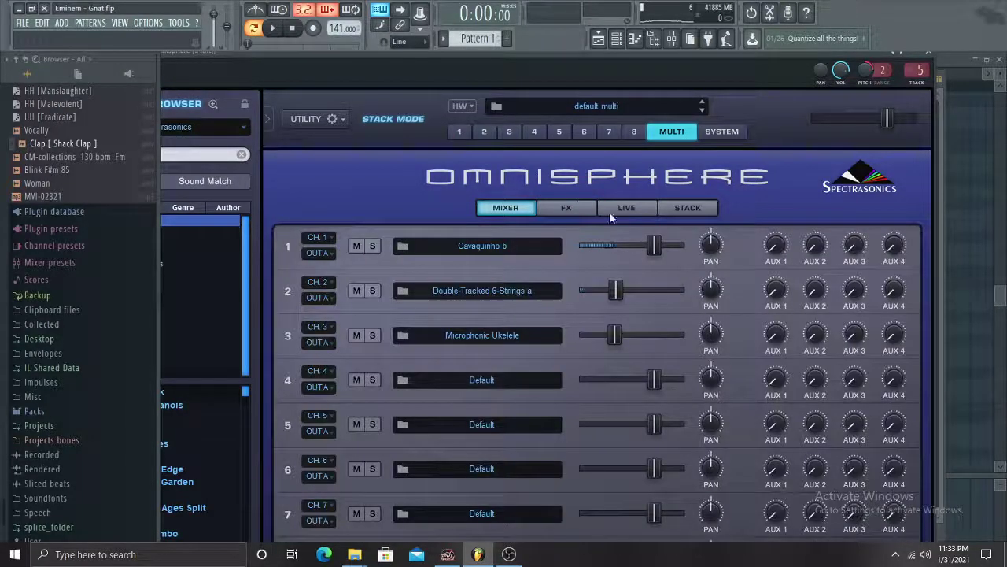
Close the synth and inspect RC-20 Retro Color, both Fruity parametric EQ 2 units and Fruity Convolver on the Omnisphere mixer track
left_click(932, 52)
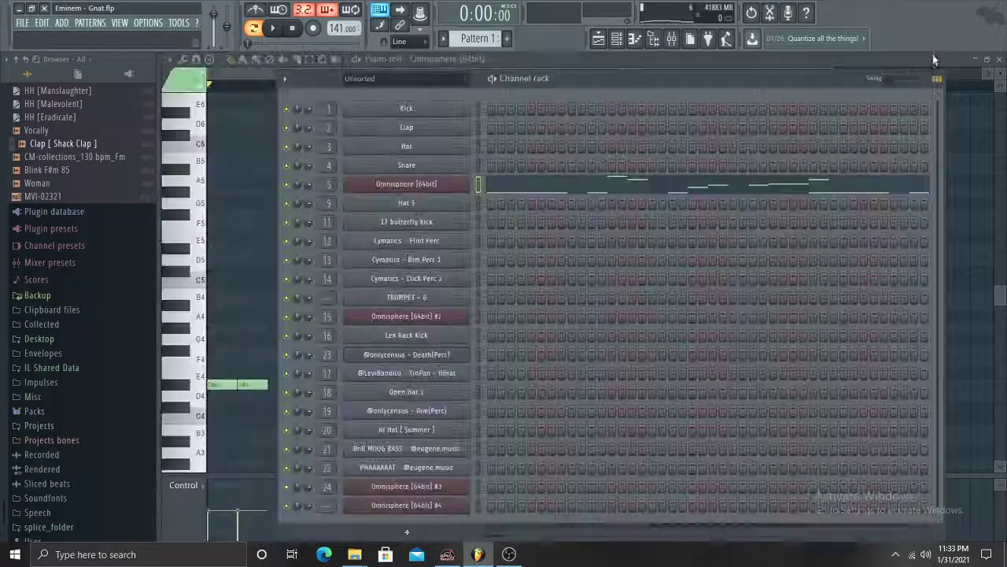
left_click(933, 56)
left_click(673, 39)
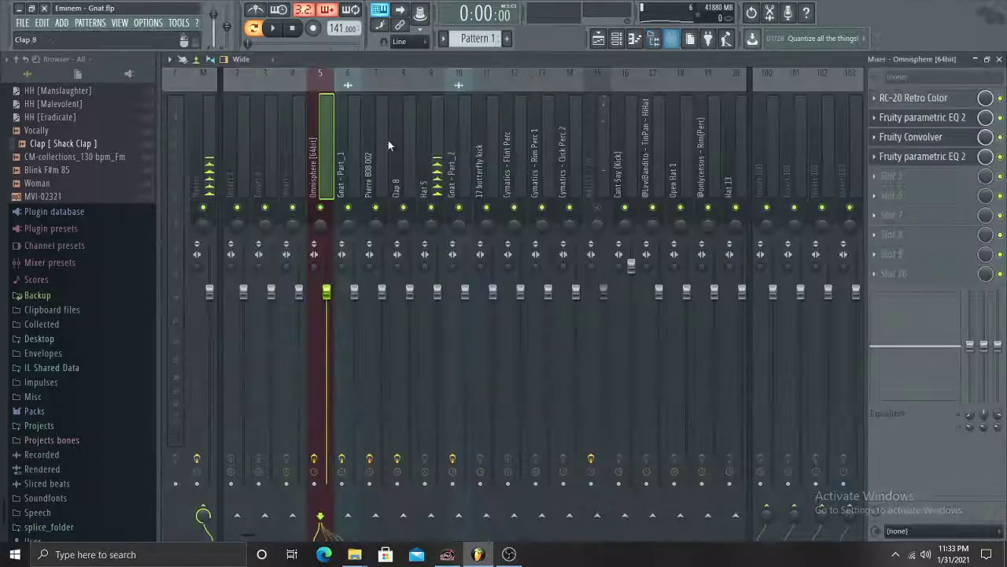
left_click(895, 102)
left_click(902, 124)
left_click(912, 145)
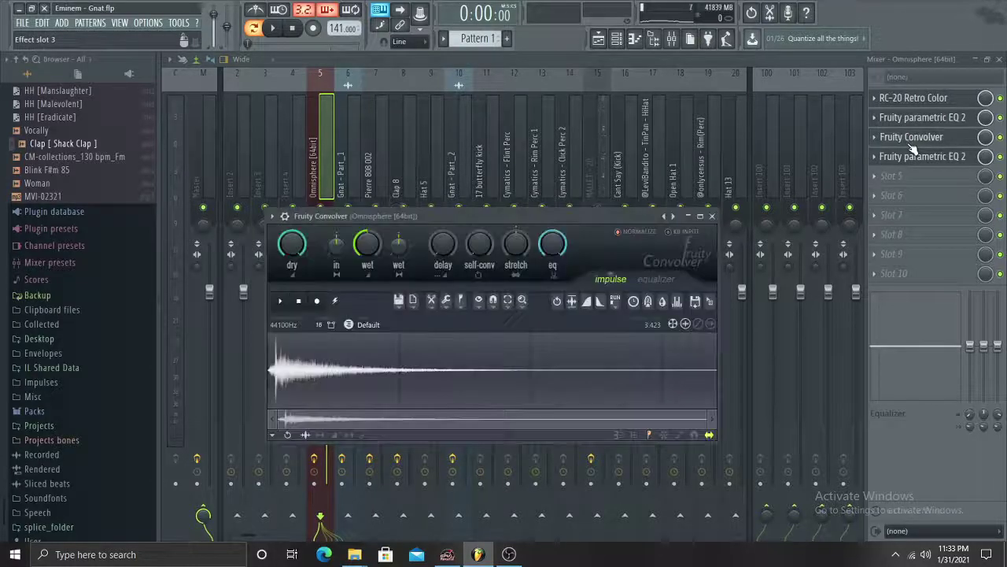
left_click(917, 162)
Play the Omnisphere melody of Pattern 1 in the piano roll and stop playback
left_click(636, 39)
key("space")
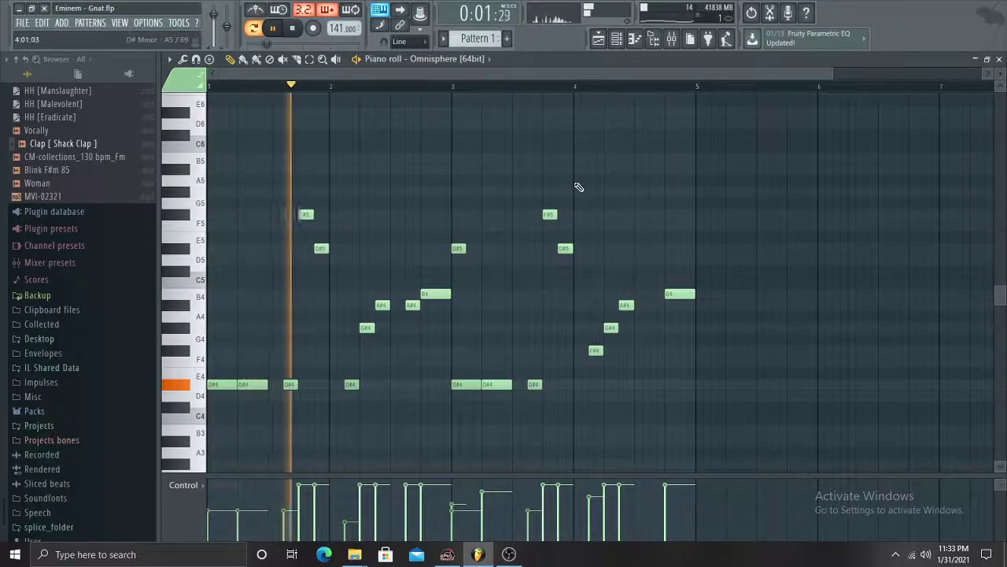
scroll(578, 187, "down", 3)
key("space")
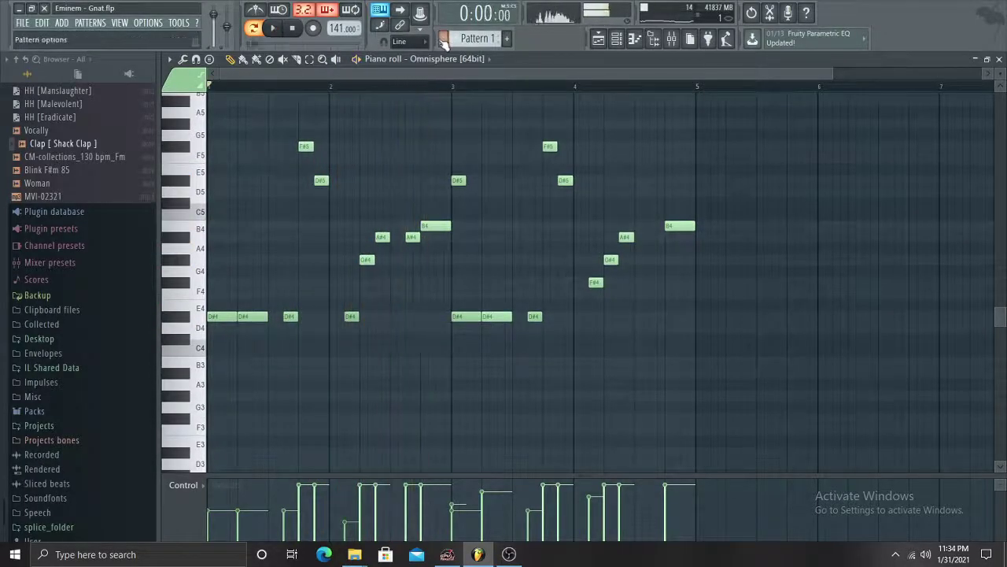
Switch to the bc_808_pierre_bregit pattern and play its bass notes
left_click(443, 40)
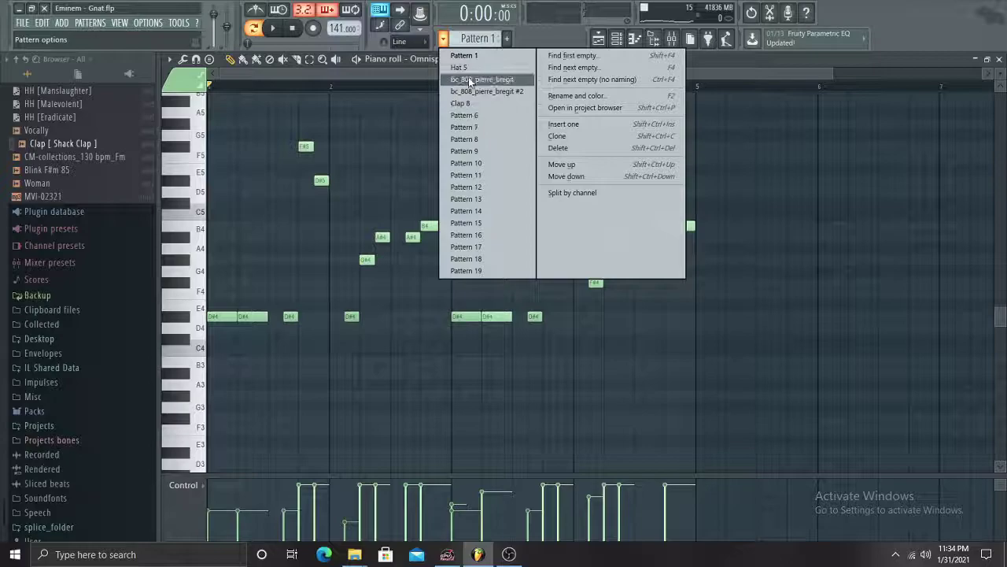
left_click(468, 79)
scroll(462, 176, "up", 5)
key("space")
Check the bc_808_pierre_bregit channel in the channel rack during playback and return to its piano roll
left_click(626, 43)
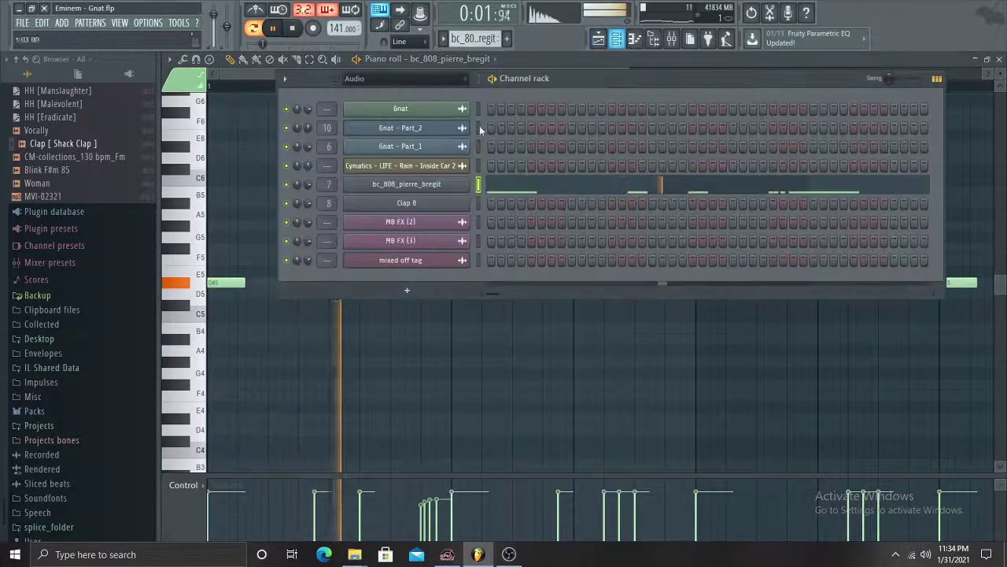
left_click(445, 190)
left_click(566, 167)
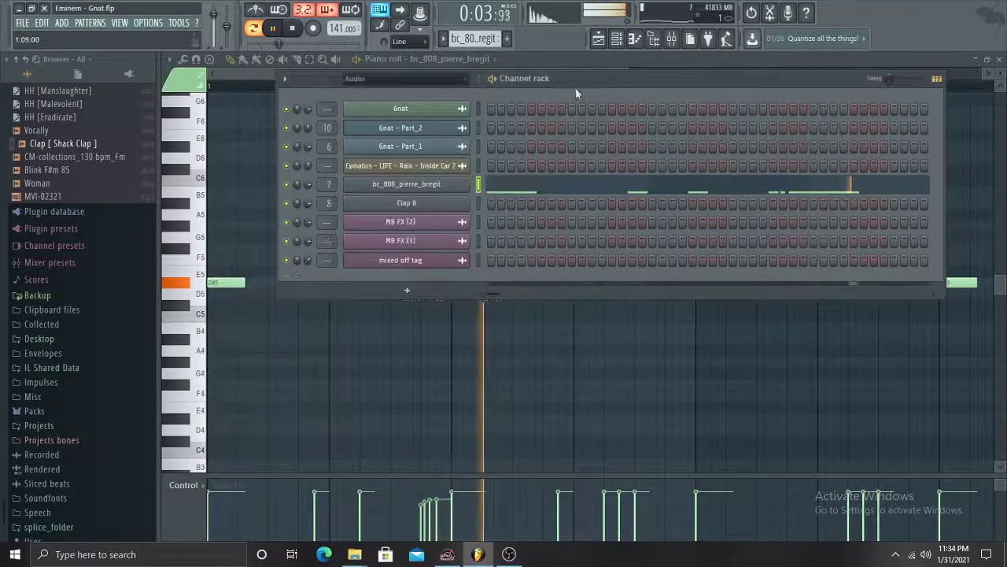
left_click(581, 60)
Review the full eight-bar 808 line, and play the bc_808_pierre_bregit #2 variation
scroll(607, 152, "up", 5)
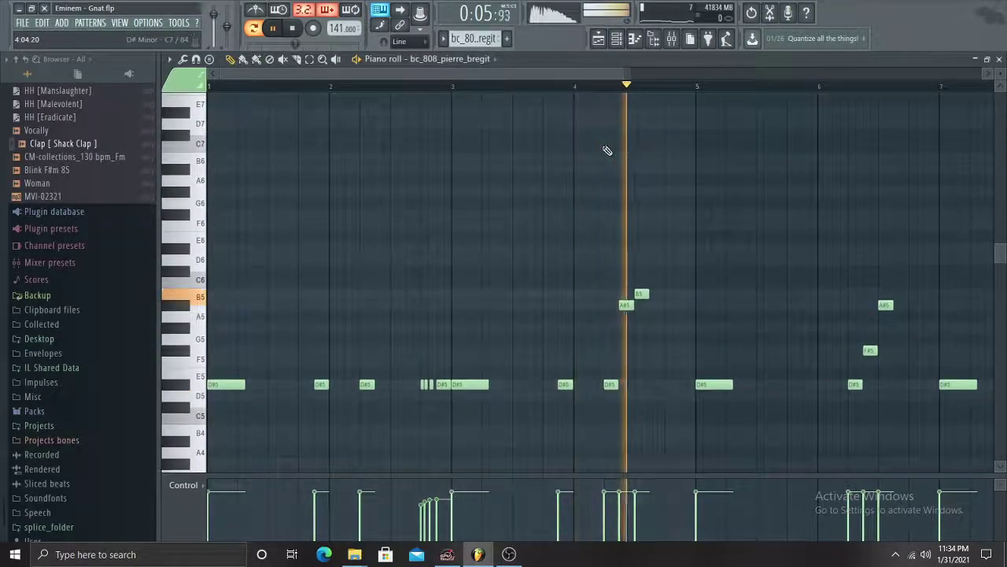
left_click_drag(630, 70, 998, 149)
scroll(760, 189, "down", 4)
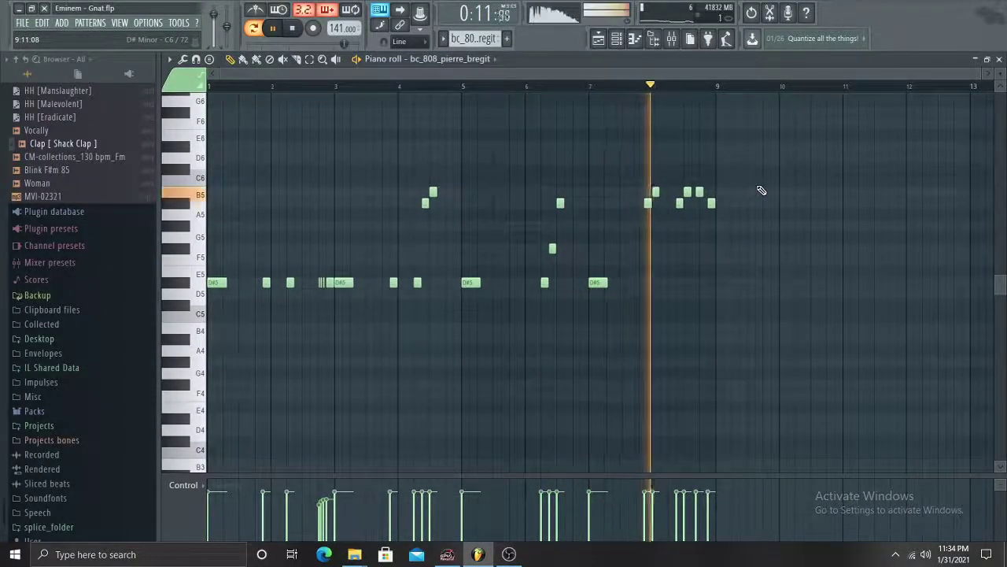
key("space")
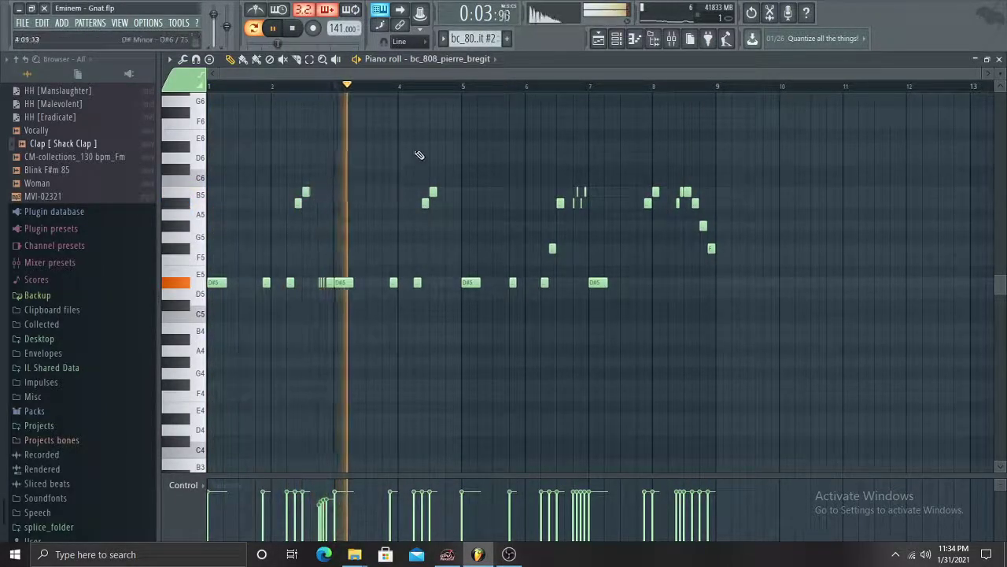
left_click(528, 87)
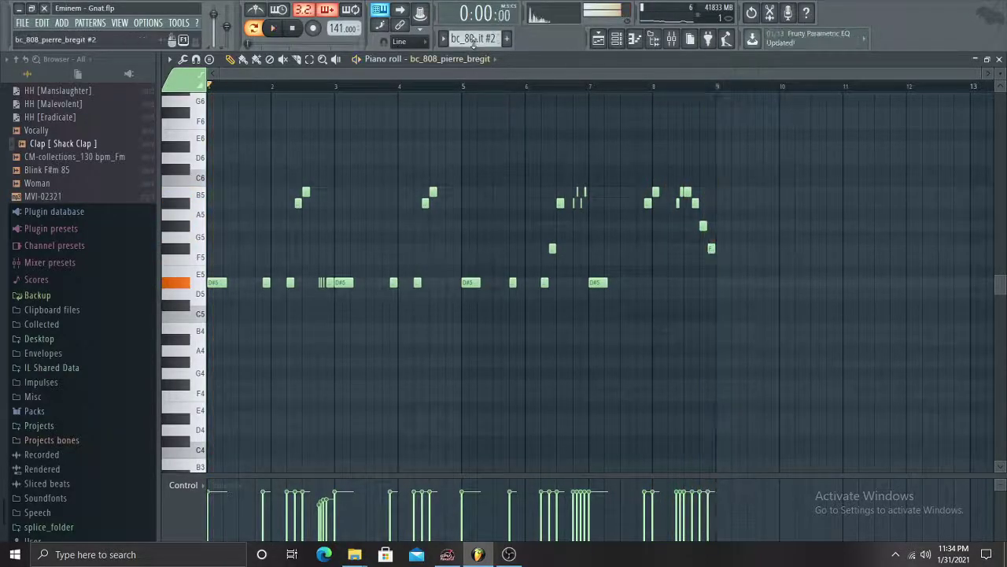
Switch to the Clap 8 pattern, bring its notes into focus in the piano roll, and listen to them
scroll(473, 43, "down", 1)
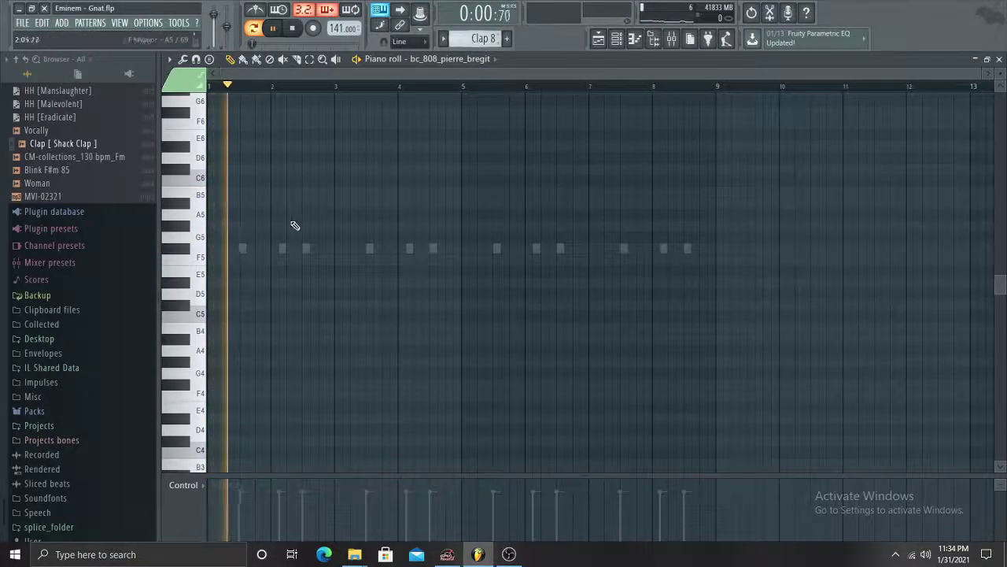
double_click(306, 249)
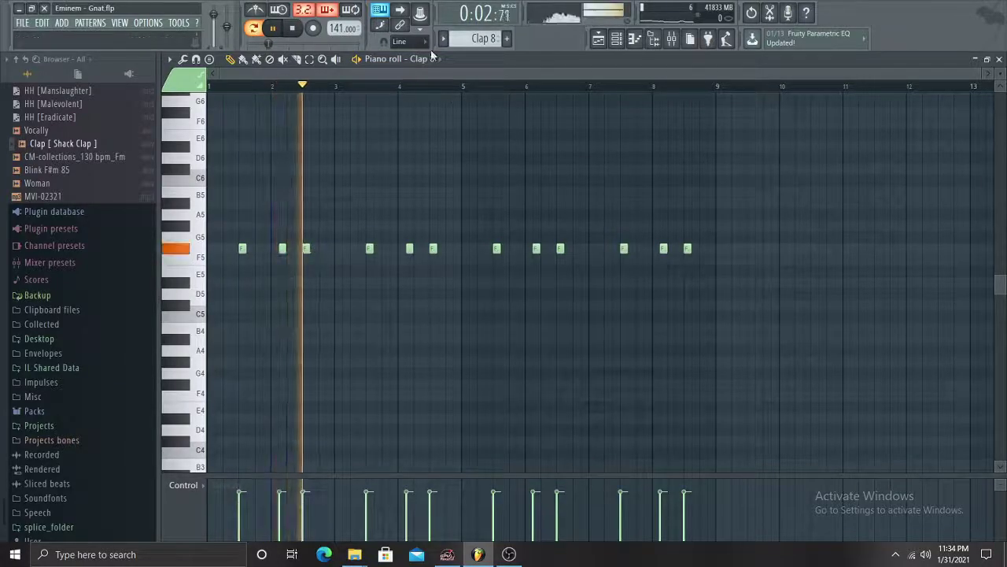
key("space")
Switch to the Hat 5 pattern, bring its notes into focus in the piano roll, and listen to them
left_click(443, 40)
left_click(462, 67)
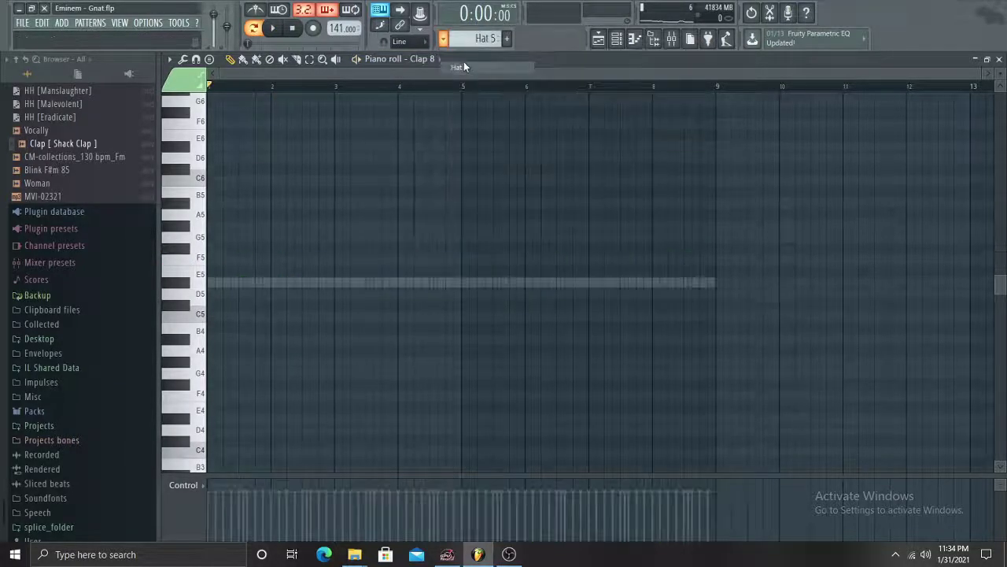
double_click(331, 280)
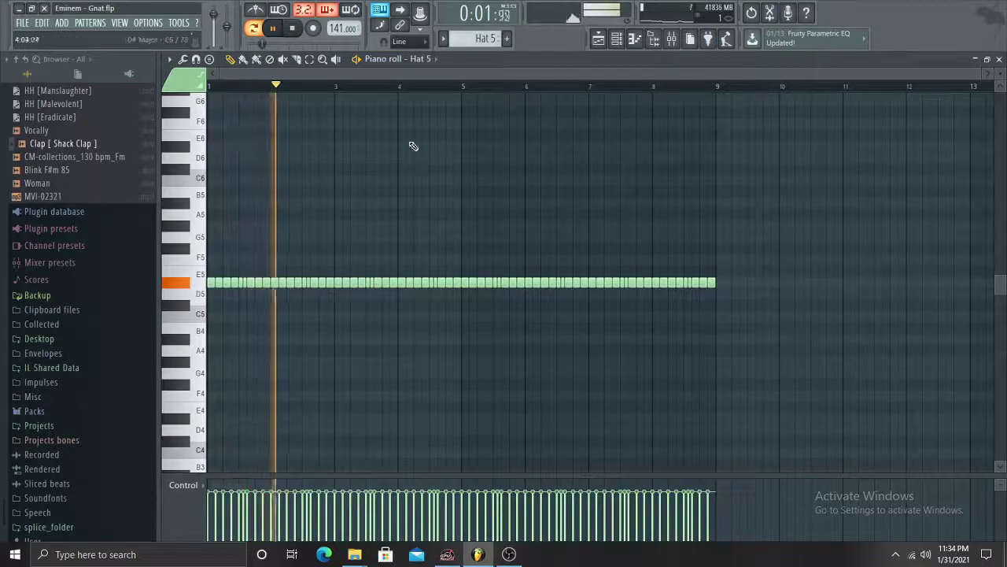
key("space")
Look at Pattern 6, and play Pattern 7 with its bc_808_pierre_bregit notes in focus
left_click(443, 37)
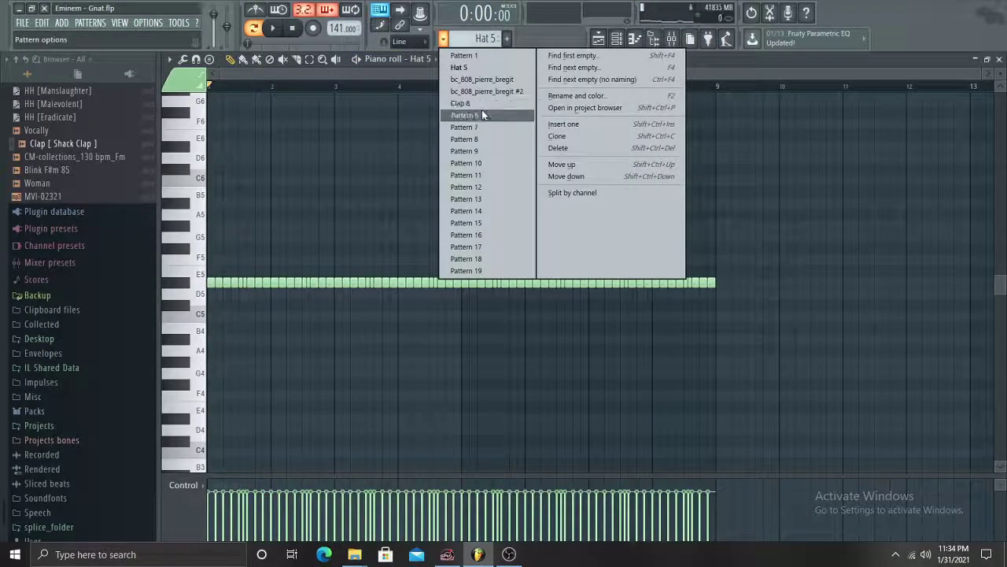
left_click(483, 115)
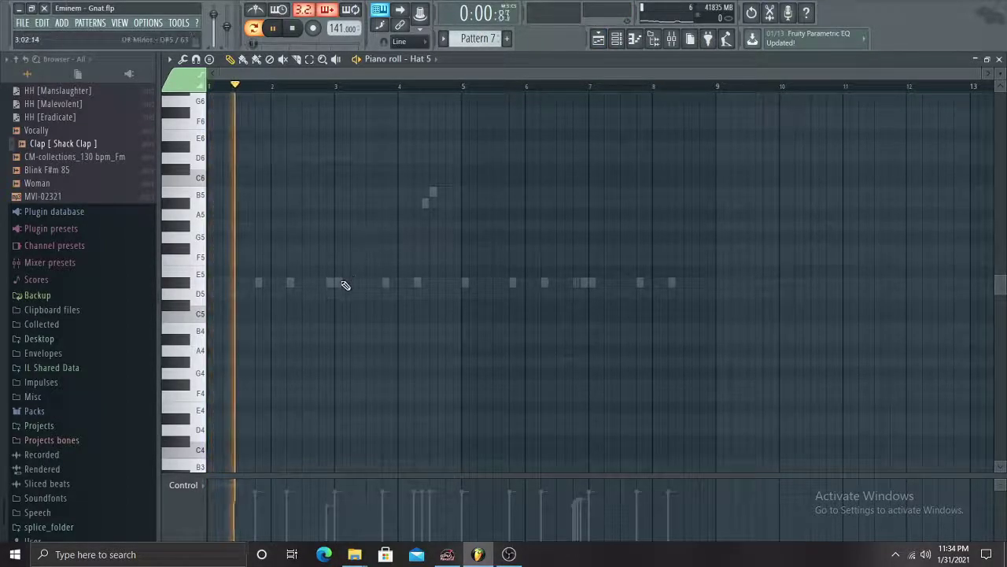
double_click(343, 285)
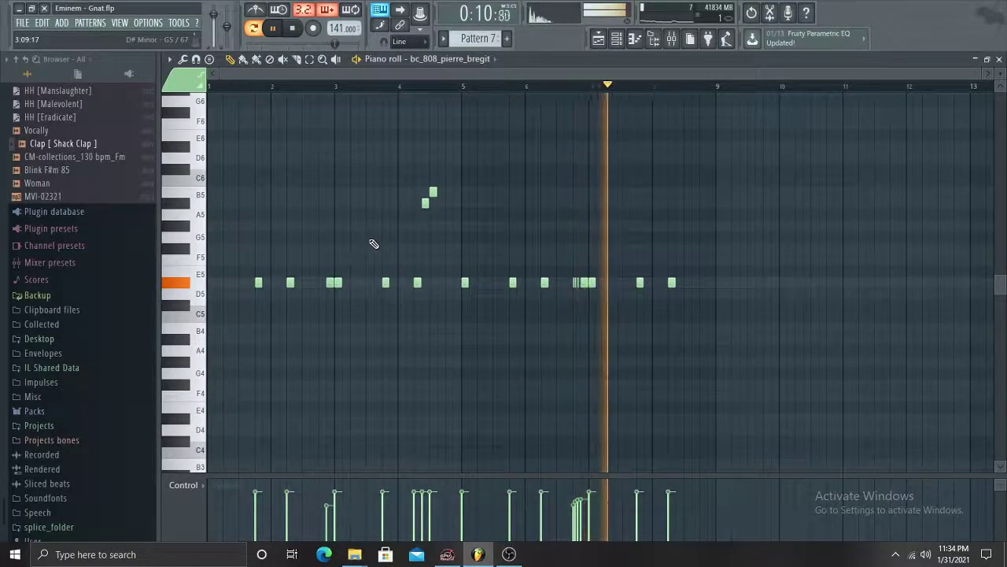
Switch to Pattern 8, bring its TRUMPET - 6 notes into focus, and start playback
left_click(444, 40)
left_click(464, 138)
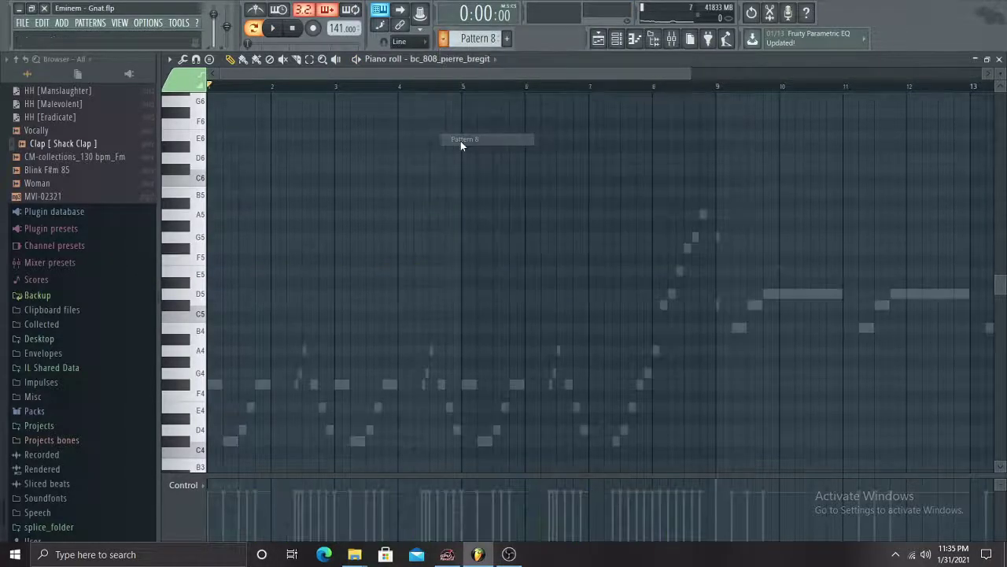
double_click(441, 387)
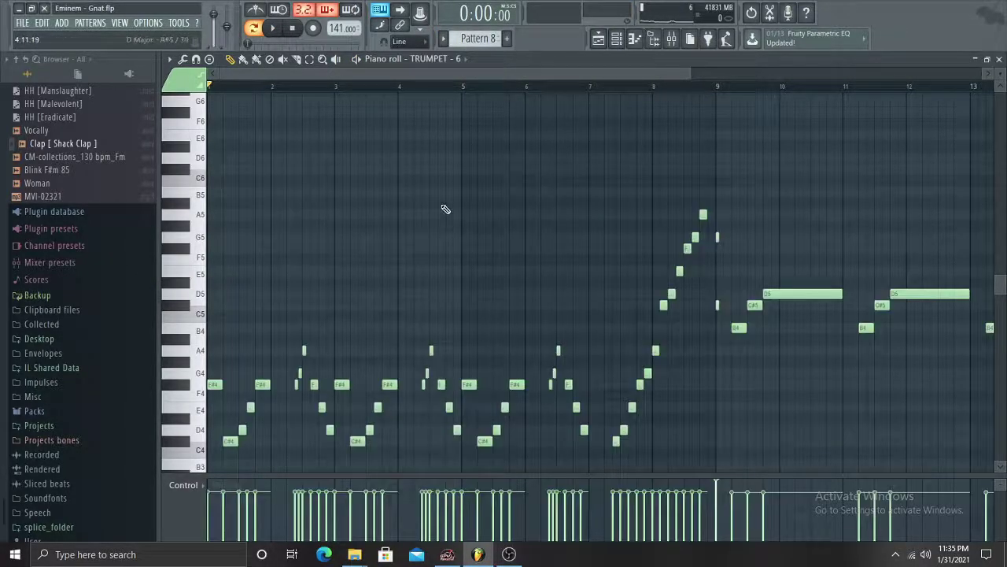
scroll(446, 209, "down", 5)
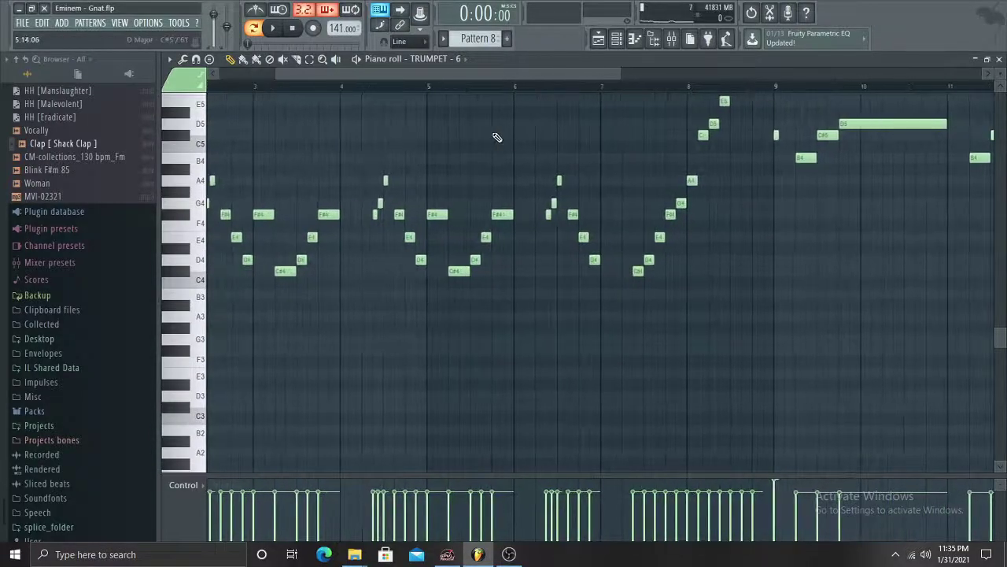
key("space")
scroll(348, 131, "up", 3)
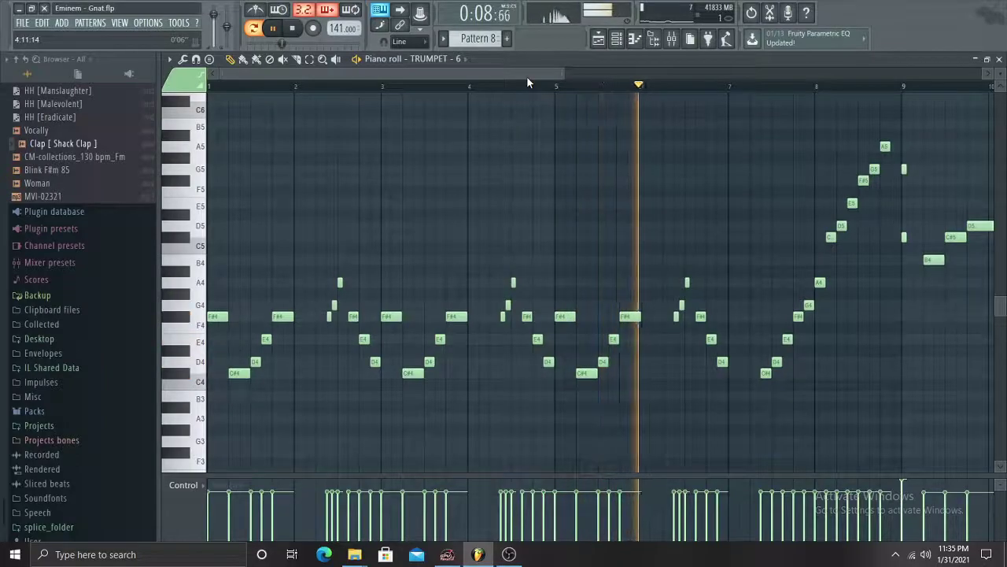
Follow the trumpet playback through the rising run and the long D5 notes up to bar 17, and stop it
left_click_drag(548, 75, 662, 79)
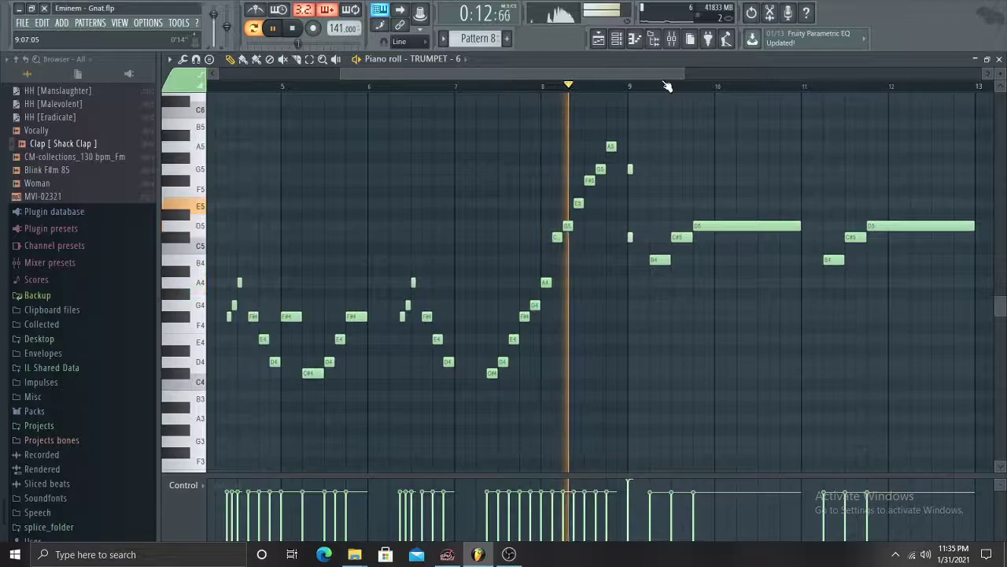
left_click_drag(651, 71, 748, 73)
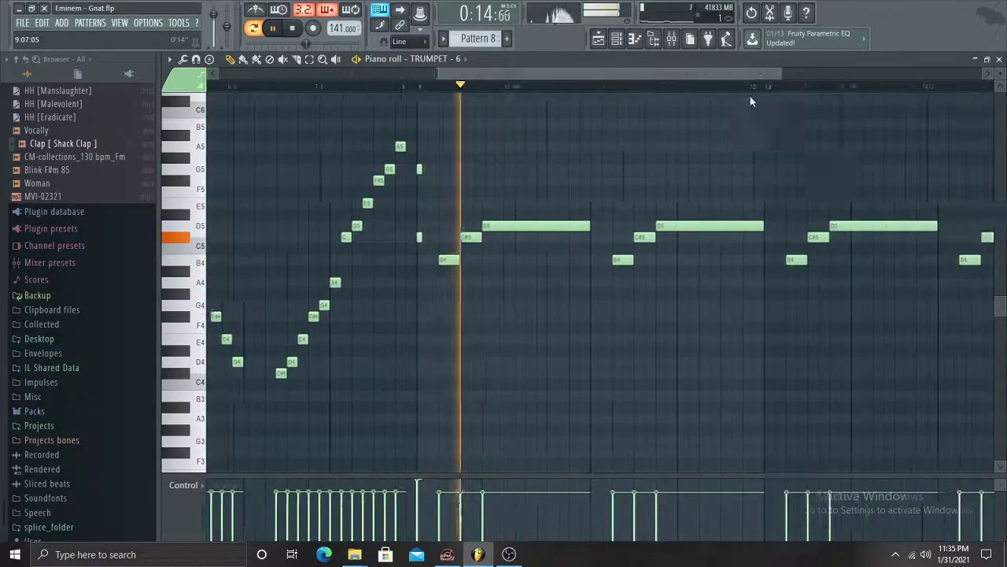
scroll(701, 173, "up", 3)
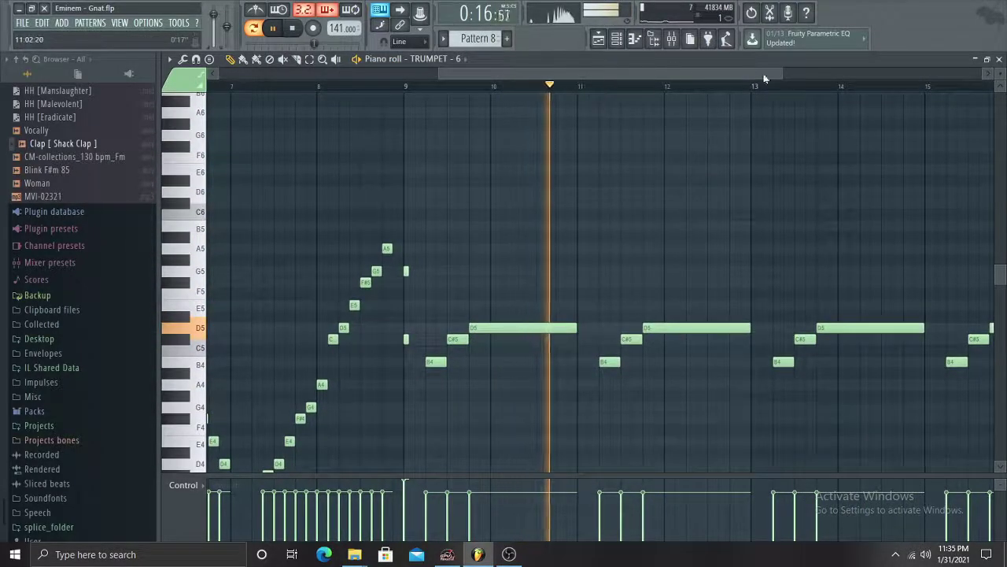
left_click_drag(782, 73, 983, 94)
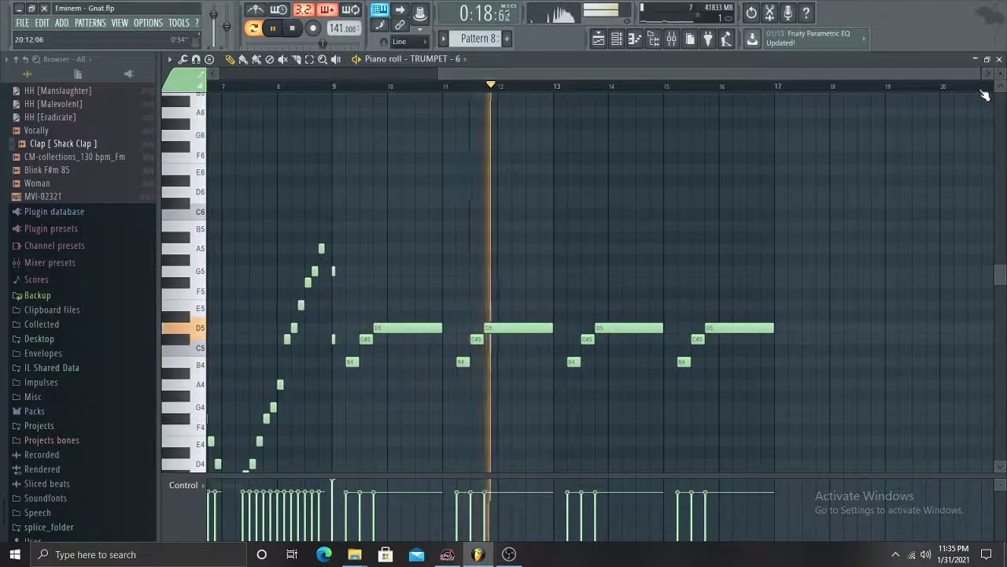
key("space")
Switch to Pattern 9, bring its Omnisphere [64bit] #2 notes into focus, and listen to them
scroll(470, 40, "down", 1)
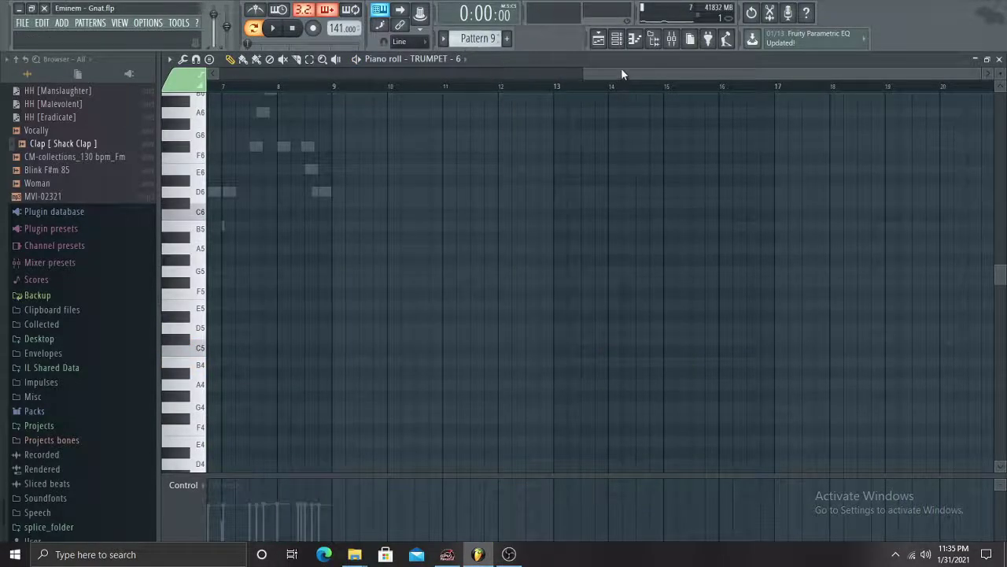
left_click_drag(621, 74, 251, 75)
scroll(306, 151, "up", 3)
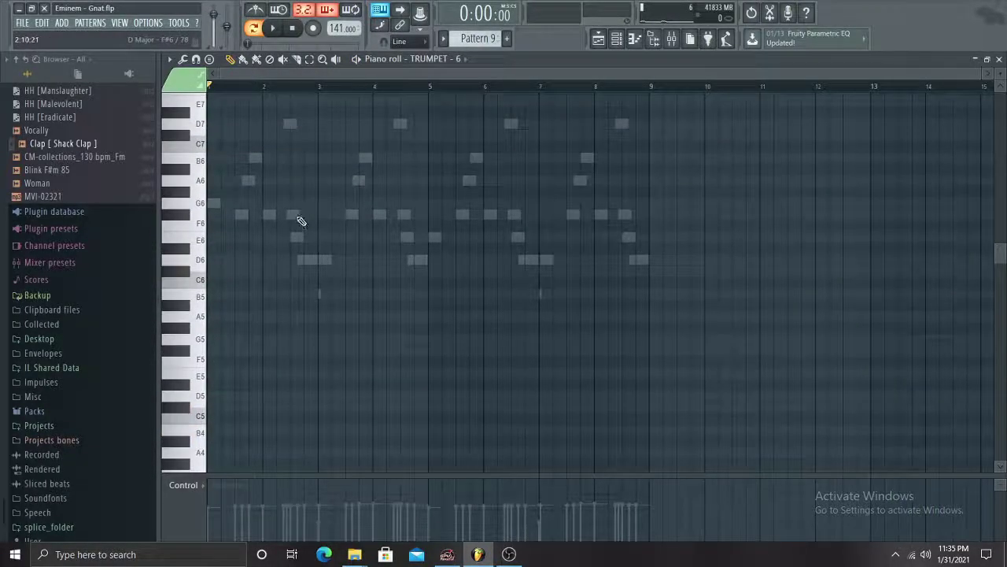
double_click(298, 217)
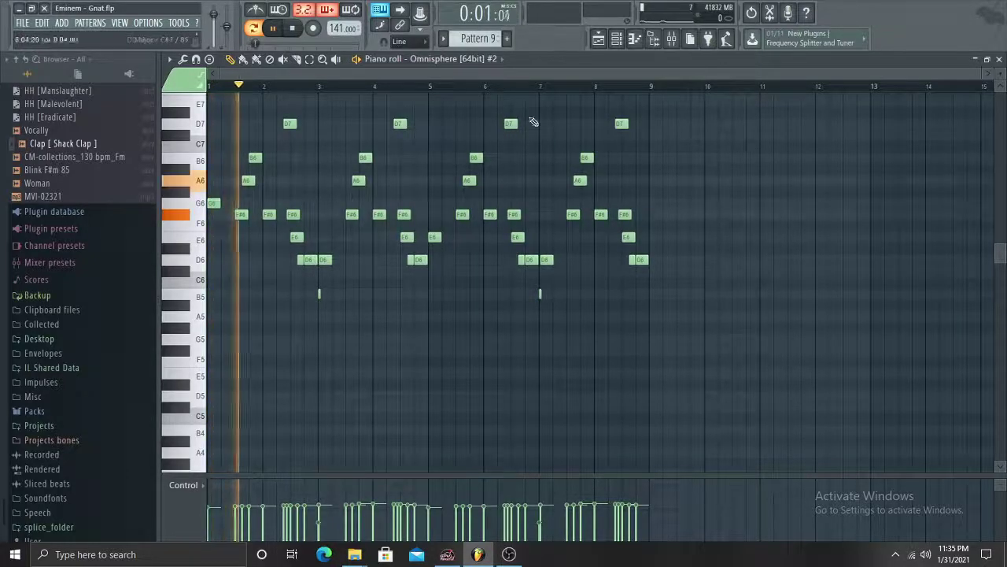
Glance at the mixer and return to Pattern 9's Omnisphere [64bit] #2 notes while the pattern plays
left_click(674, 40)
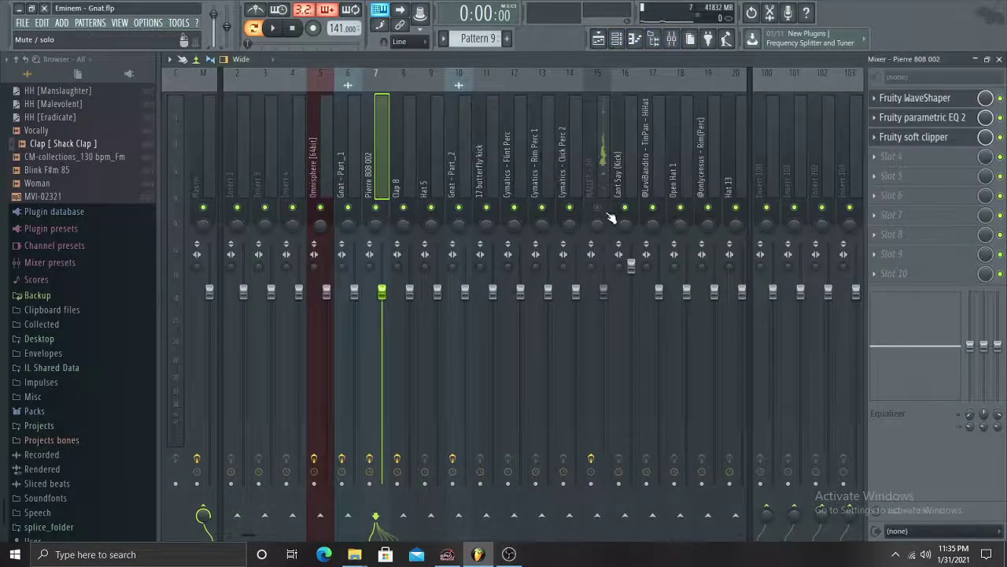
left_click(635, 43)
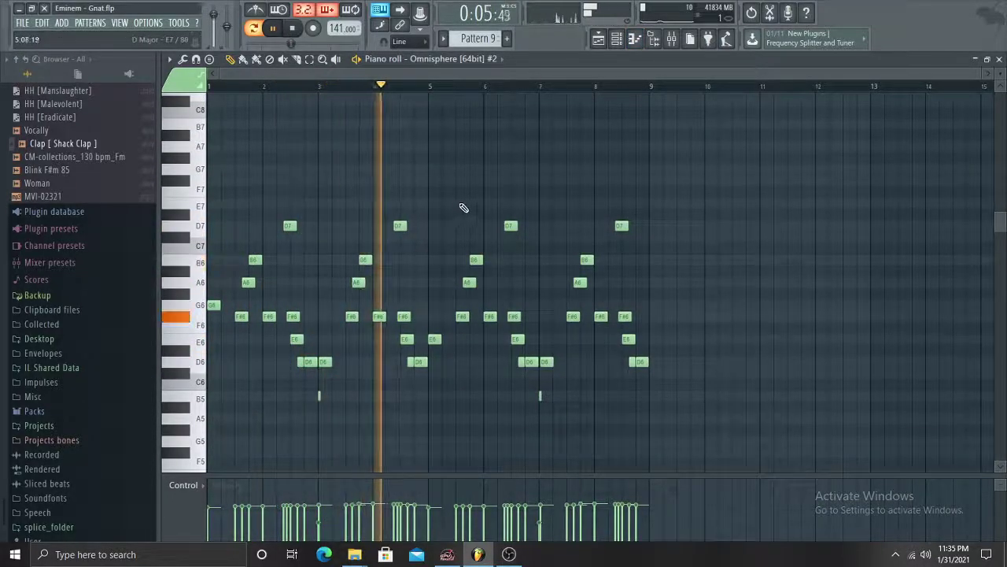
left_click(619, 40)
Inspect the Vinyl effect on the MALLET - 20 mixer track during playback, return to the notes, and stop playback
left_click(653, 39)
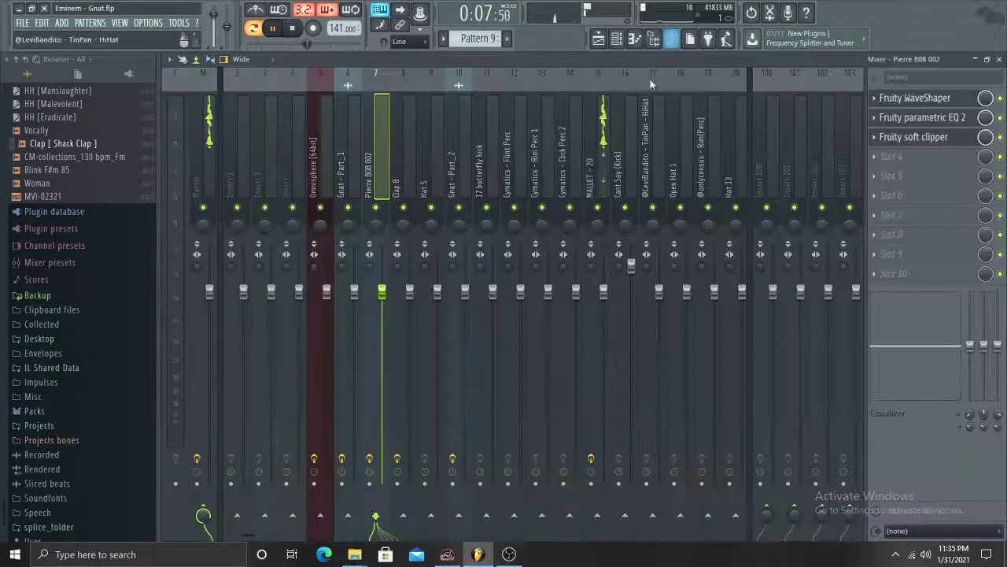
left_click(604, 129)
left_click(954, 118)
left_click(945, 121)
left_click(939, 124)
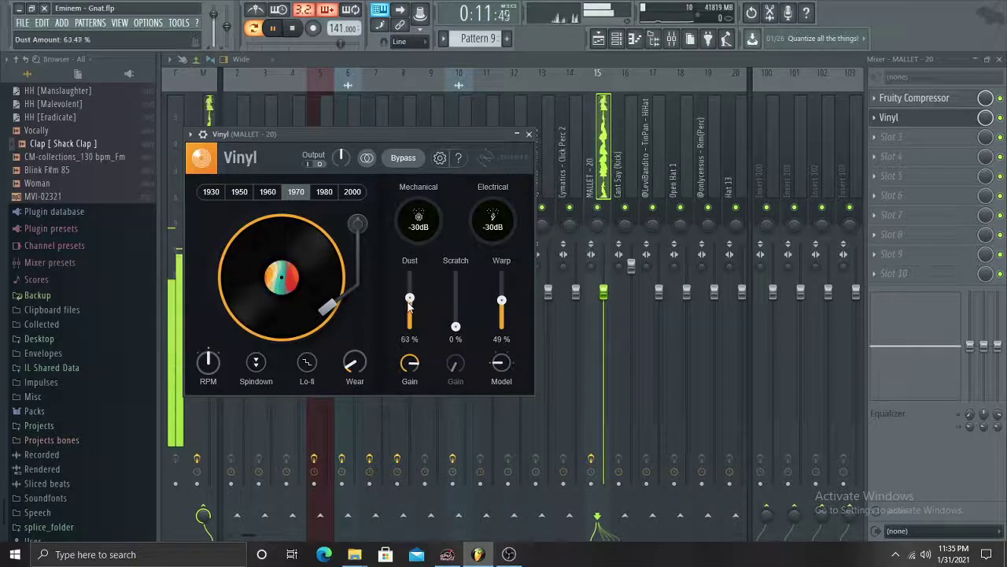
left_click(639, 38)
key("space")
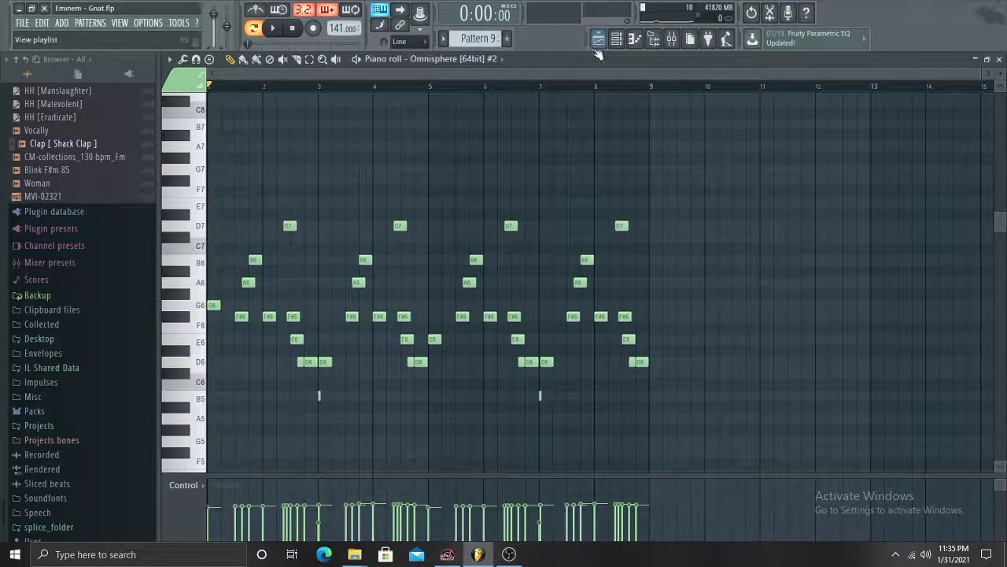
Switch to Pattern 10 and view its bc_808_pierre_bregit notes in the piano roll
scroll(487, 38, "down", 1)
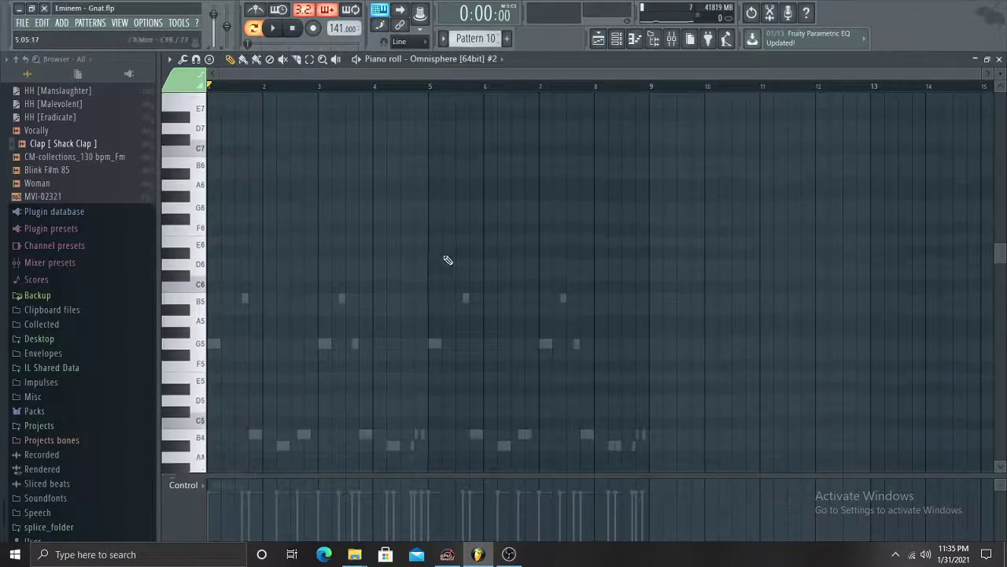
scroll(371, 265, "down", 4)
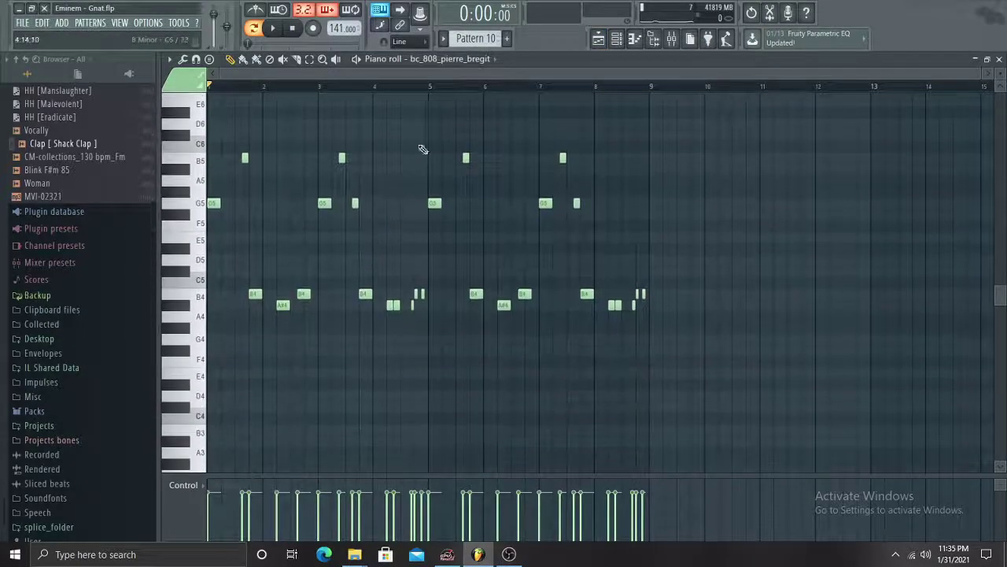
Pick Pattern 19 from the playlist, bring its Omnisphere [64bit] #4 notes into focus, and listen to them
left_click(597, 41)
scroll(712, 262, "down", 5)
scroll(741, 317, "down", 1)
left_click(634, 40)
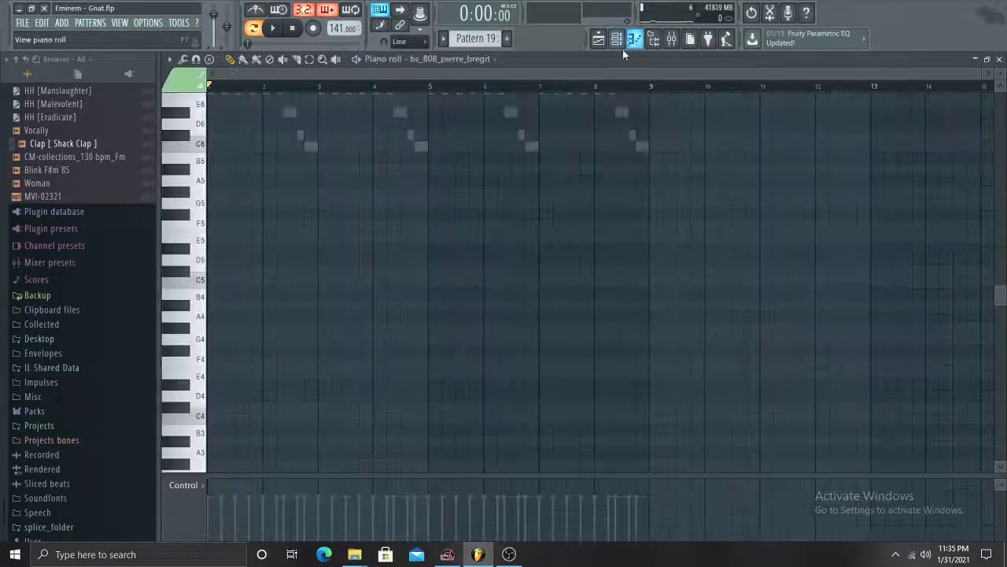
double_click(321, 158)
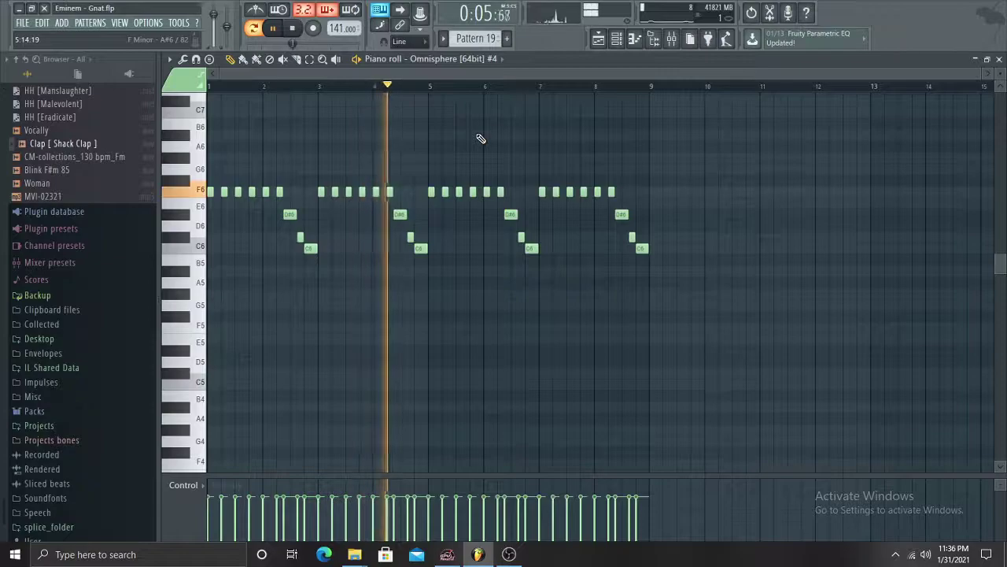
Examine the Olden Daze Flutez patch and its layer A in Omnisphere [64bit] #4, return to the notes, and stop playback
left_click(618, 40)
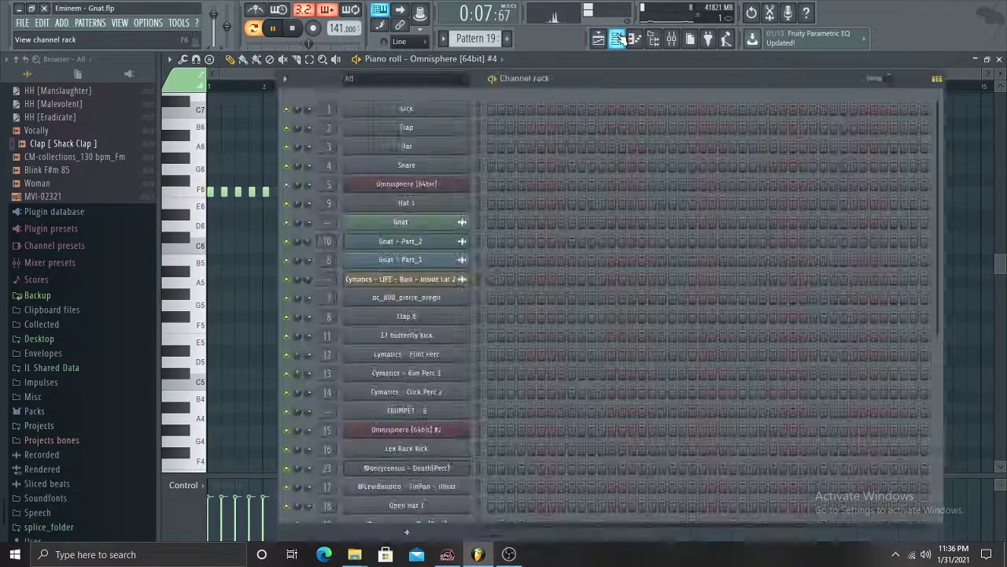
scroll(417, 401, "down", 5)
left_click(434, 479)
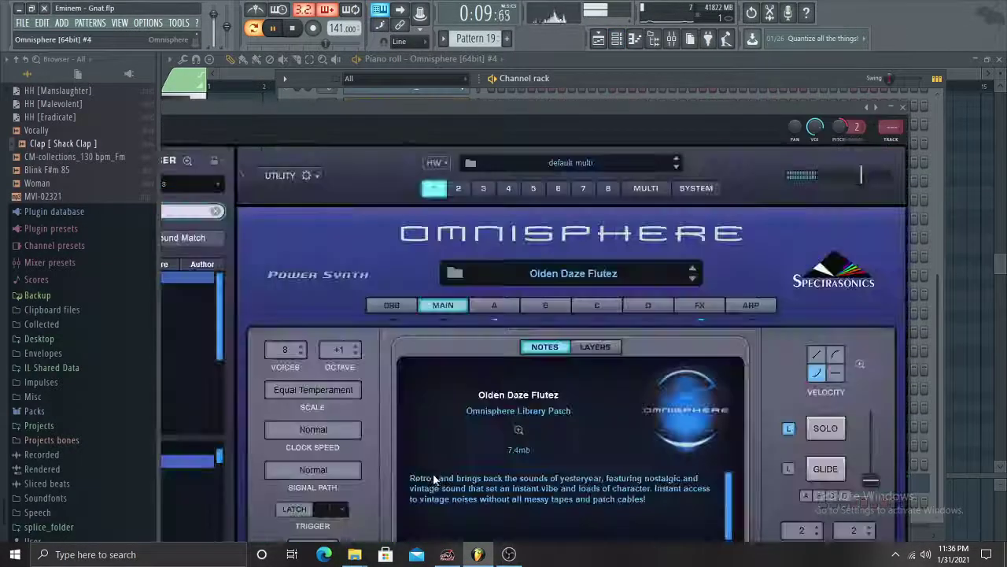
left_click(499, 308)
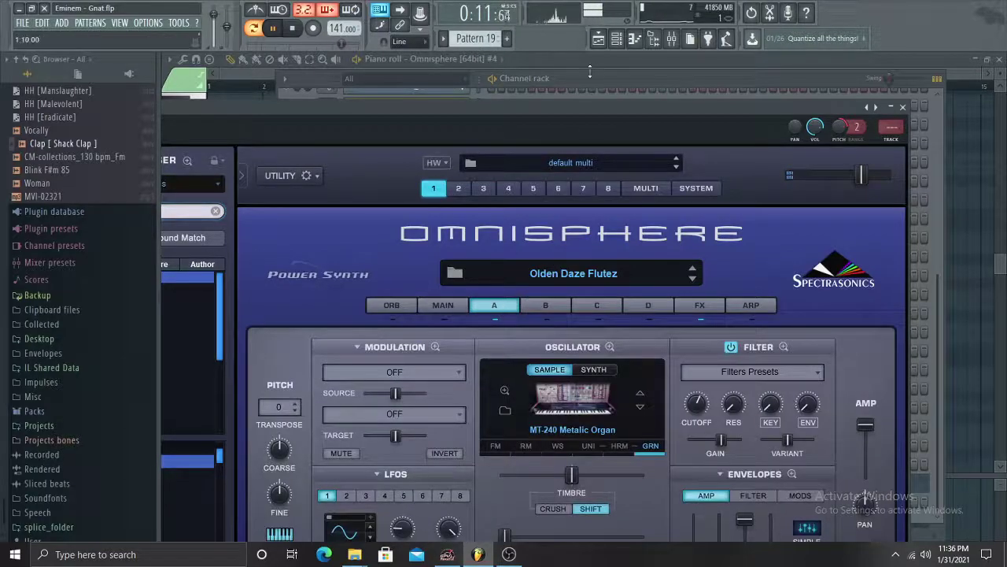
left_click(596, 57)
key("space")
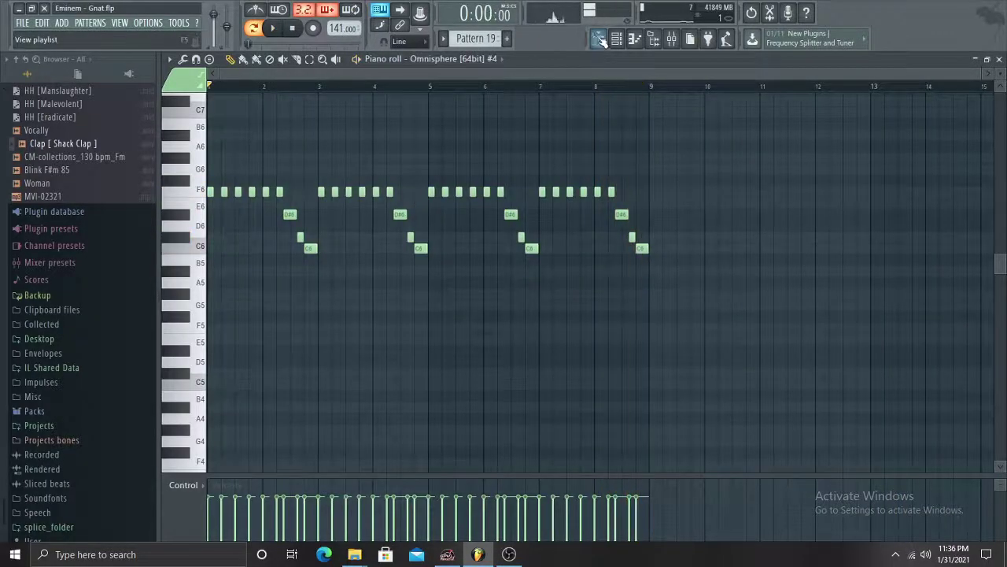
Switch to Pattern 16, play it, and look over its instruments in the channel rack
left_click(598, 39)
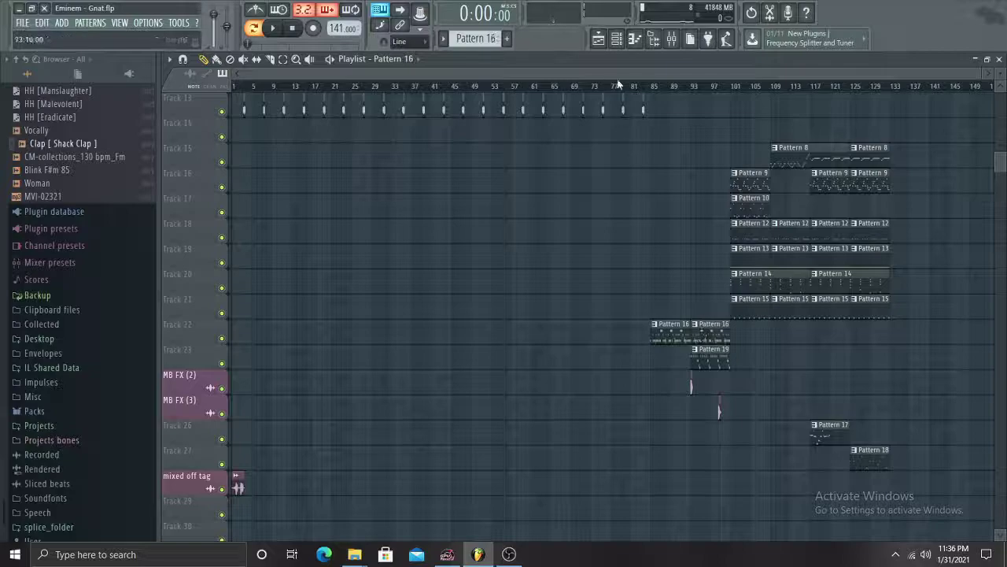
left_click(635, 39)
key("space")
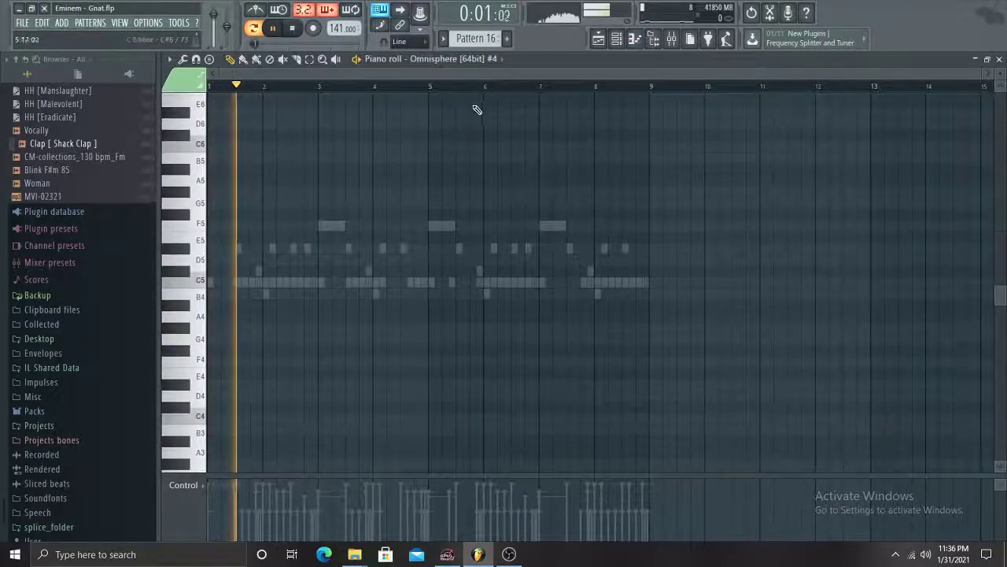
left_click(618, 41)
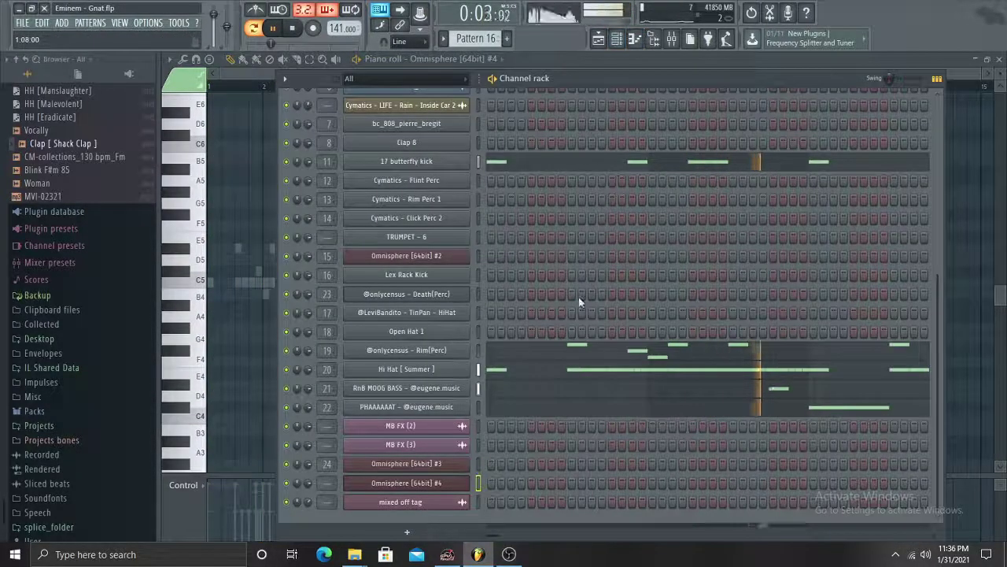
left_click(618, 61)
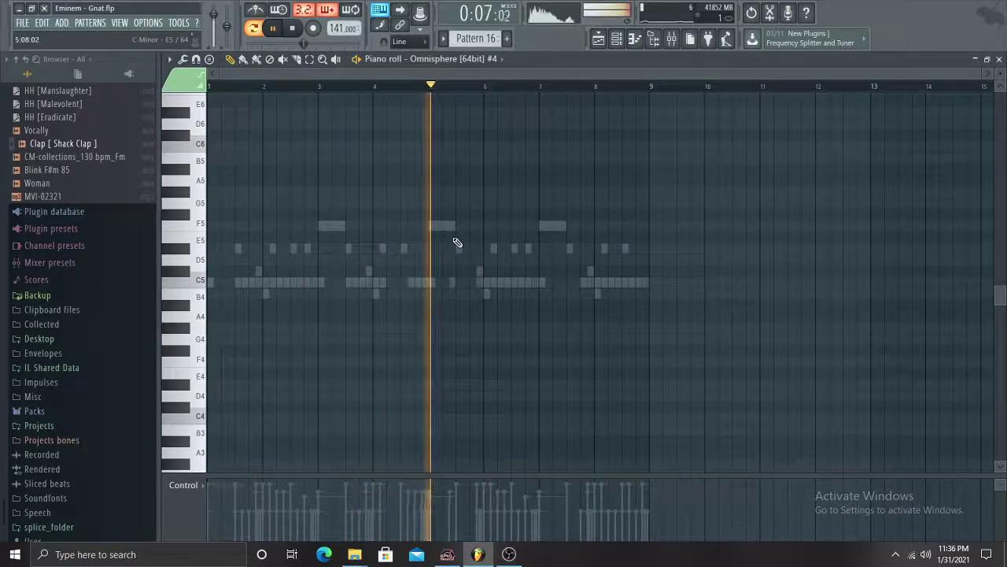
Bring Pattern 16's RnB MOOG BASS notes and its F5 bass notes into focus during playback, and stop it
double_click(529, 249)
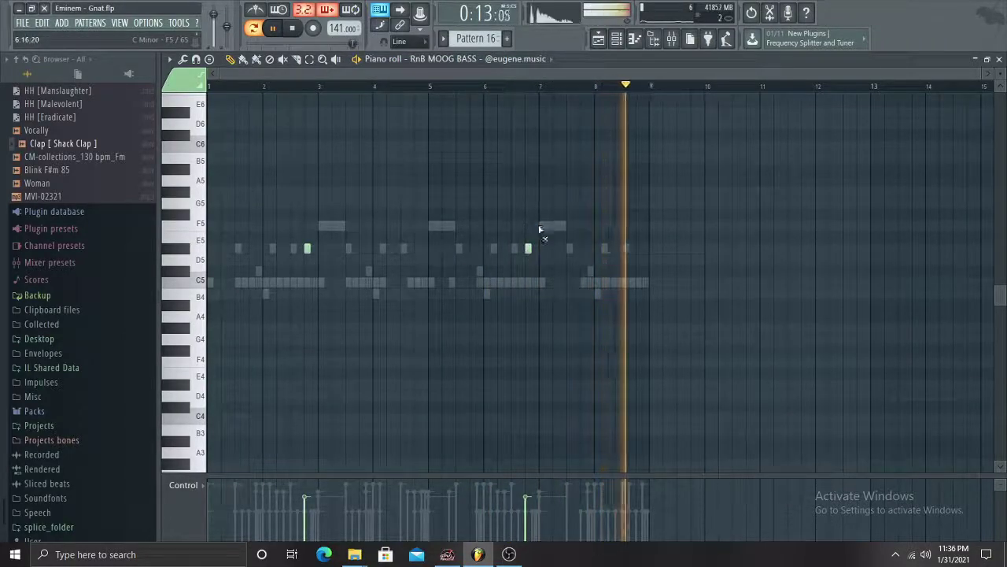
double_click(559, 227)
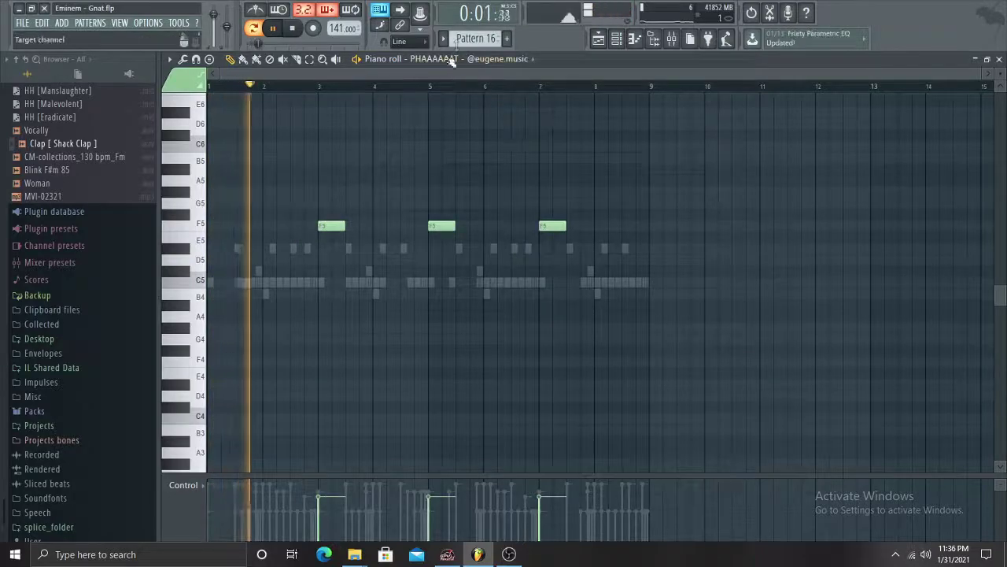
left_click(598, 39)
key("space")
Return to Pattern 10, bring its bc_808_pierre_bregit notes into focus, and listen to them before stopping
scroll(699, 284, "up", 5)
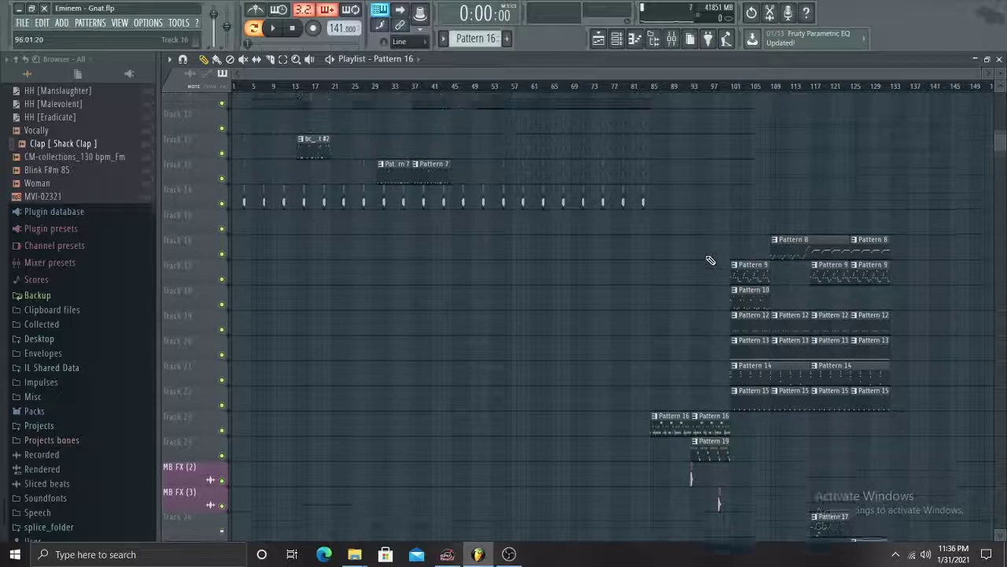
left_click(634, 39)
key("space")
double_click(326, 204)
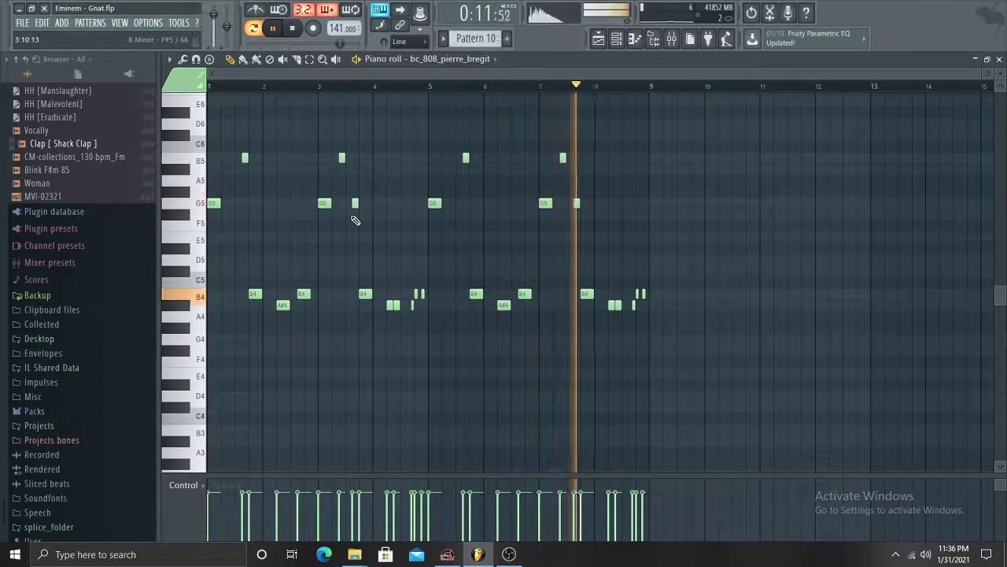
key("space")
Switch to Pattern 11, play it in the piano roll, and return to the playlist
scroll(492, 43, "down", 1)
key("space")
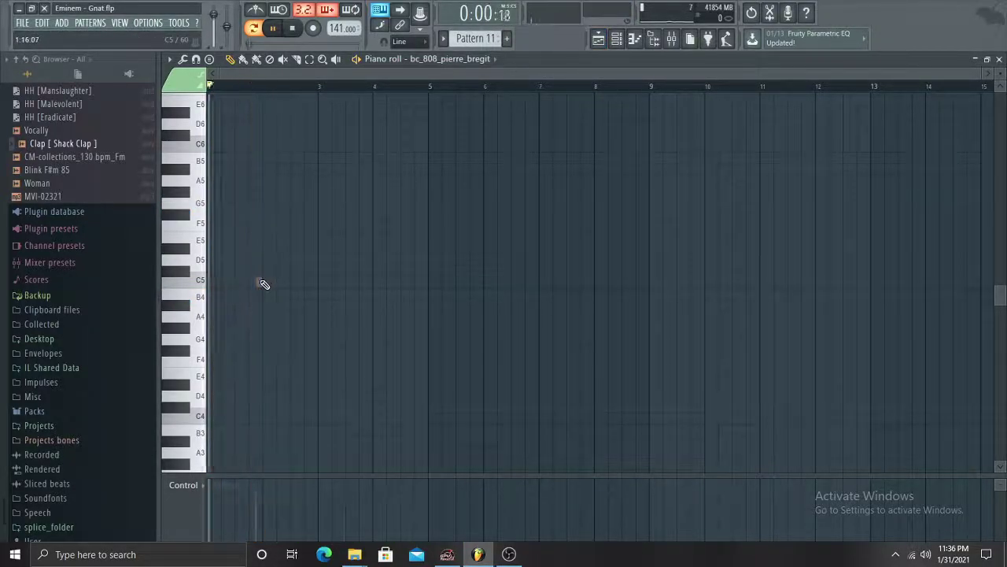
left_click(598, 39)
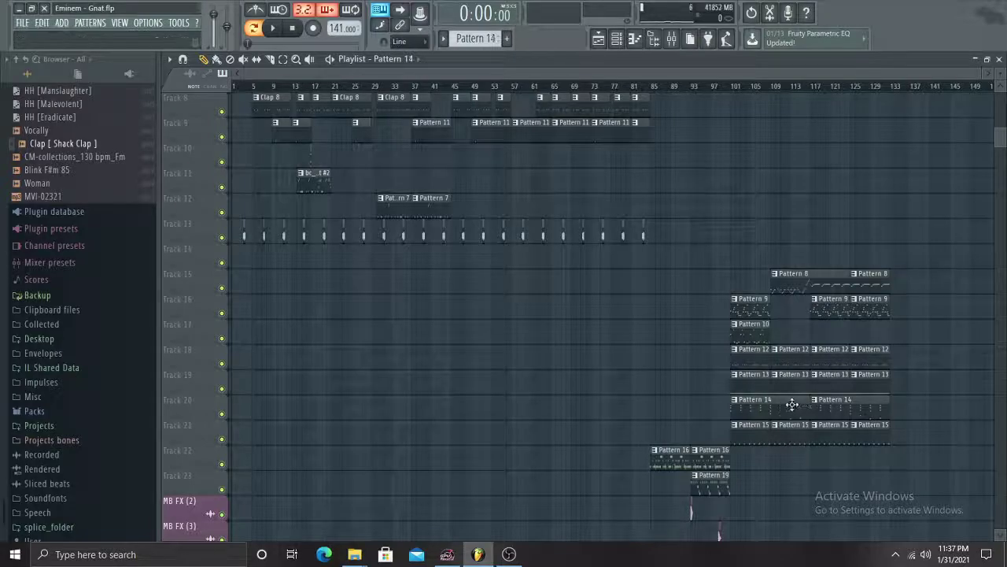
Listen to Pattern 13's TinPan - HiHat notes and Pattern 15's Open Hat 1 notes in the piano roll
double_click(801, 383)
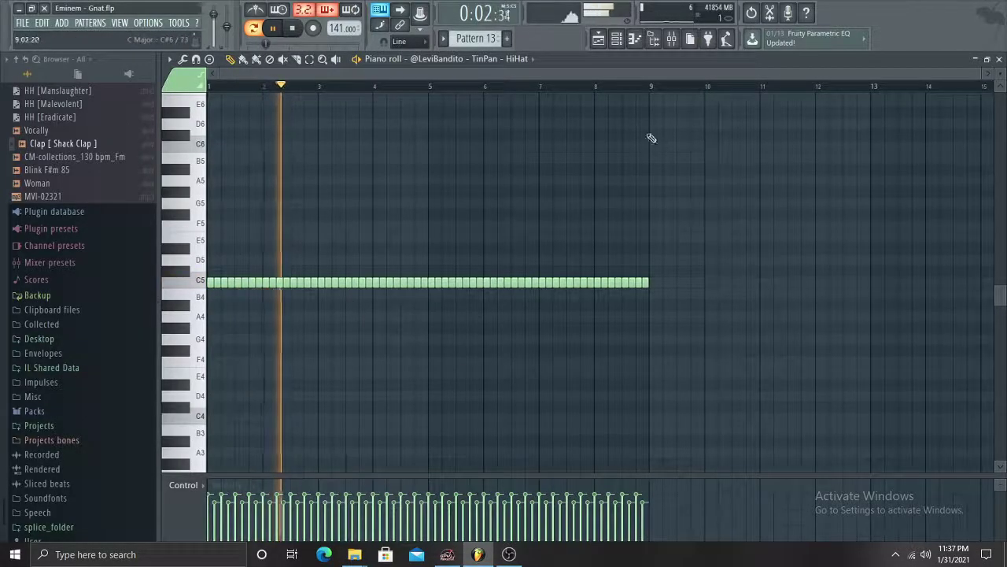
key("F5")
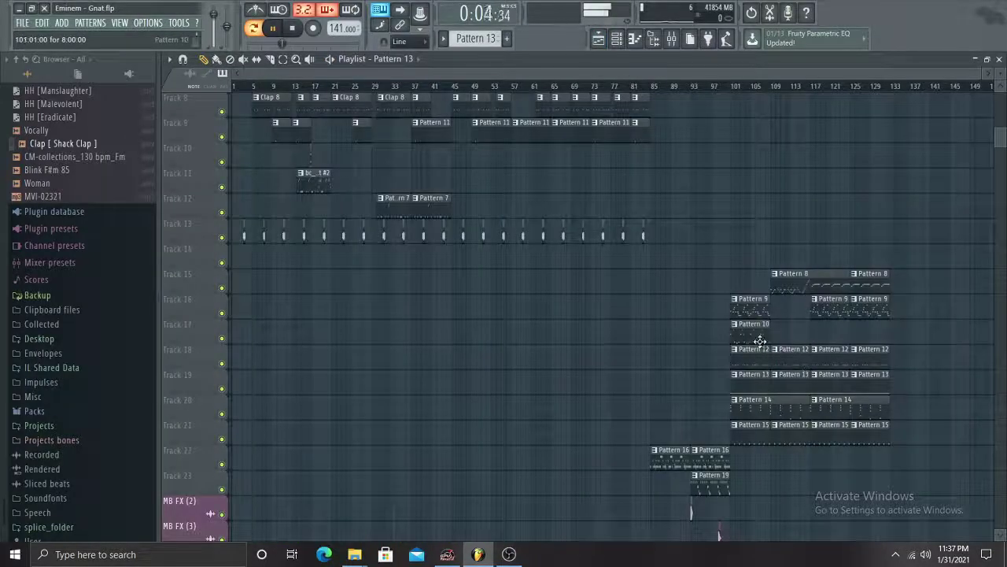
left_click(635, 39)
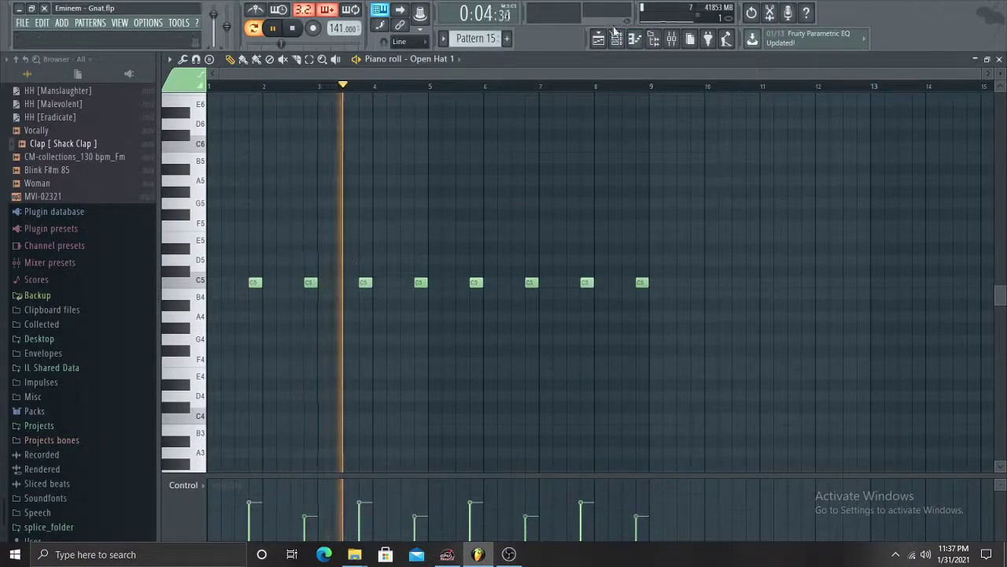
Open Pattern 14 from the playlist and play its Omnisphere [64bit] #3 chords from bar 1
left_click(599, 39)
double_click(791, 404)
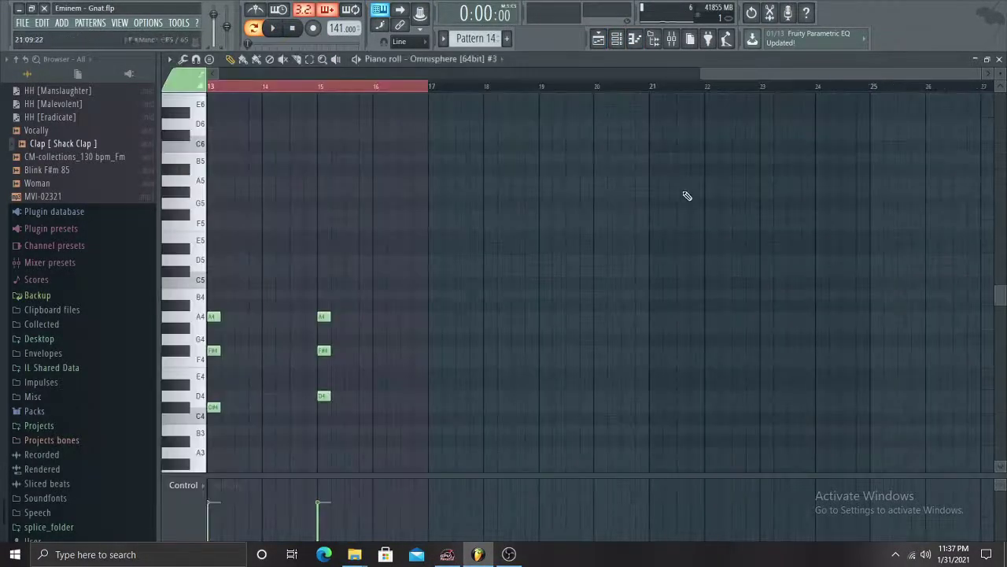
scroll(349, 224, "down", 3)
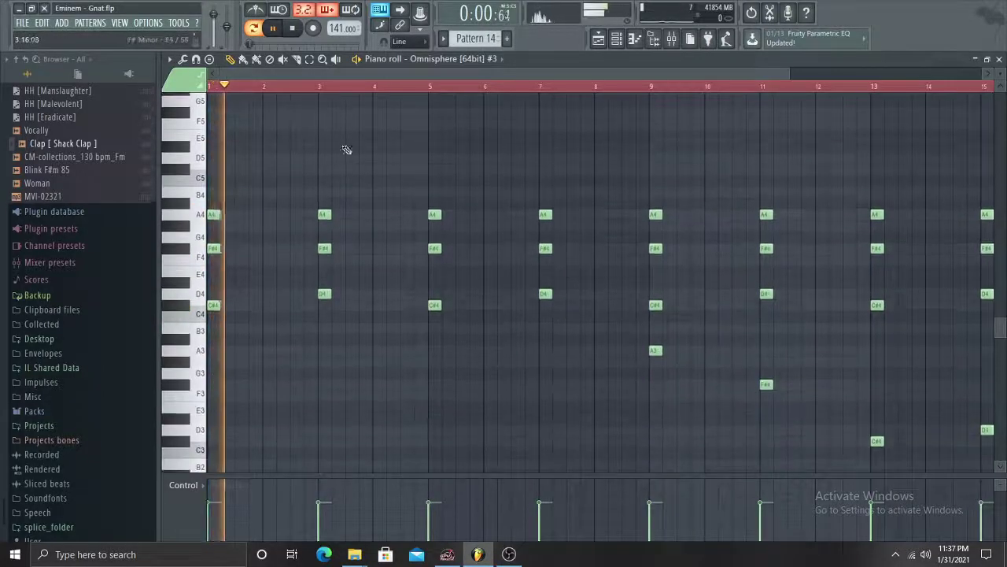
Jump Pattern 14's playback through the chords at bars 5, 7, 9, 11, 13 and 15, and stop it
left_click(432, 88)
left_click(540, 87)
left_click(651, 86)
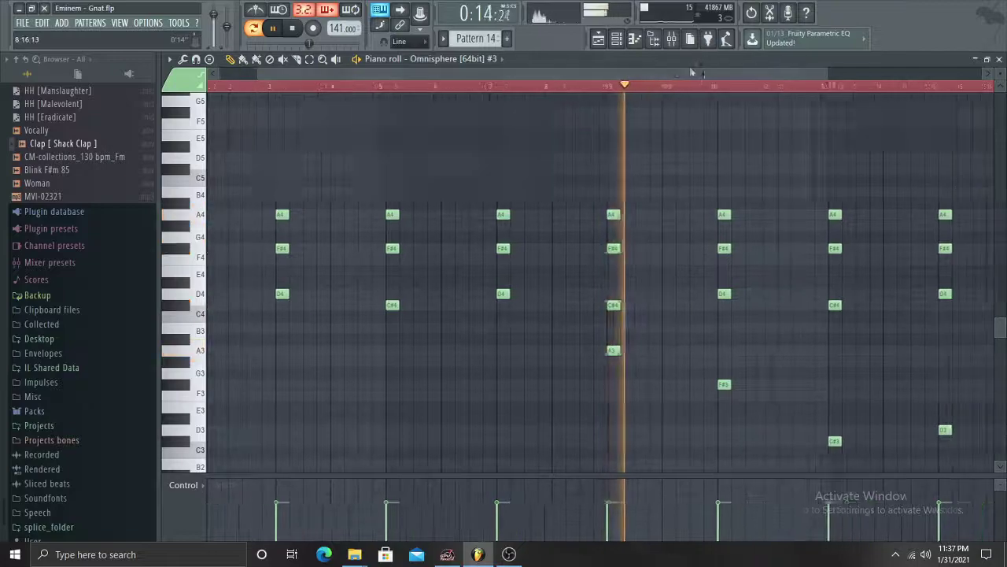
left_click(710, 85)
left_click(697, 85)
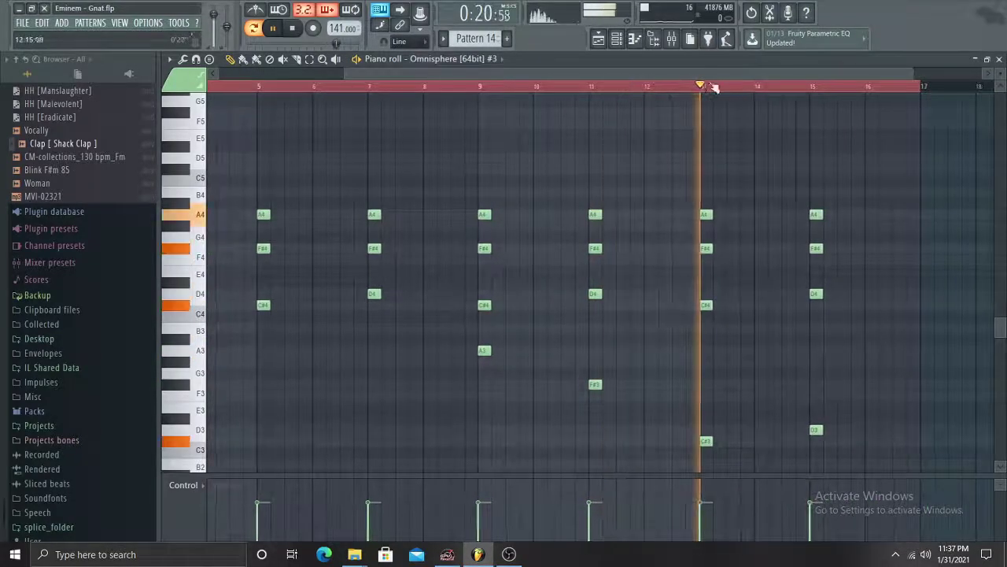
left_click(814, 86)
key("space")
Play Pattern 14 with the mixer open and view the Fruity Compressor on the Omnisphere [64bit] #3 track
left_click(683, 41)
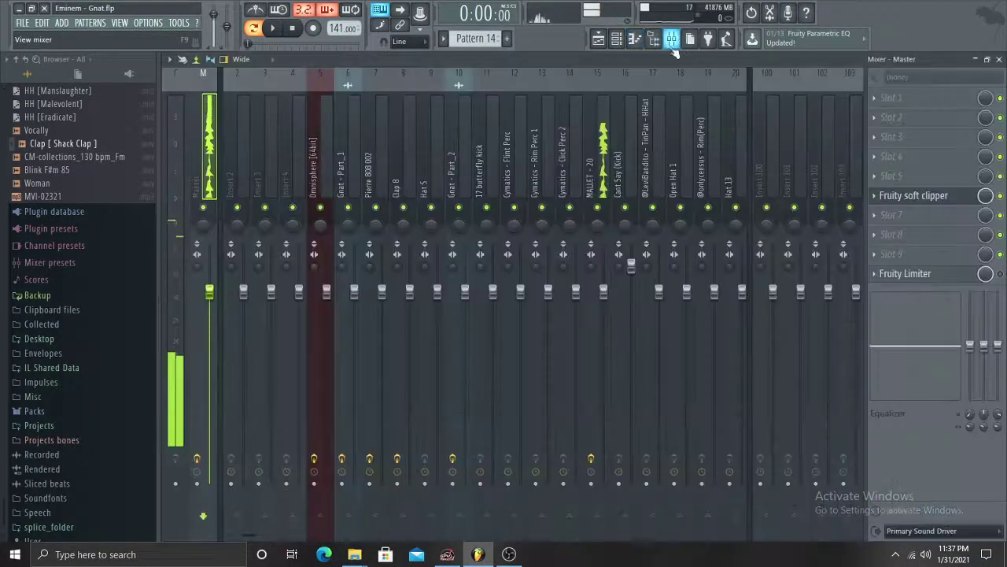
key("space")
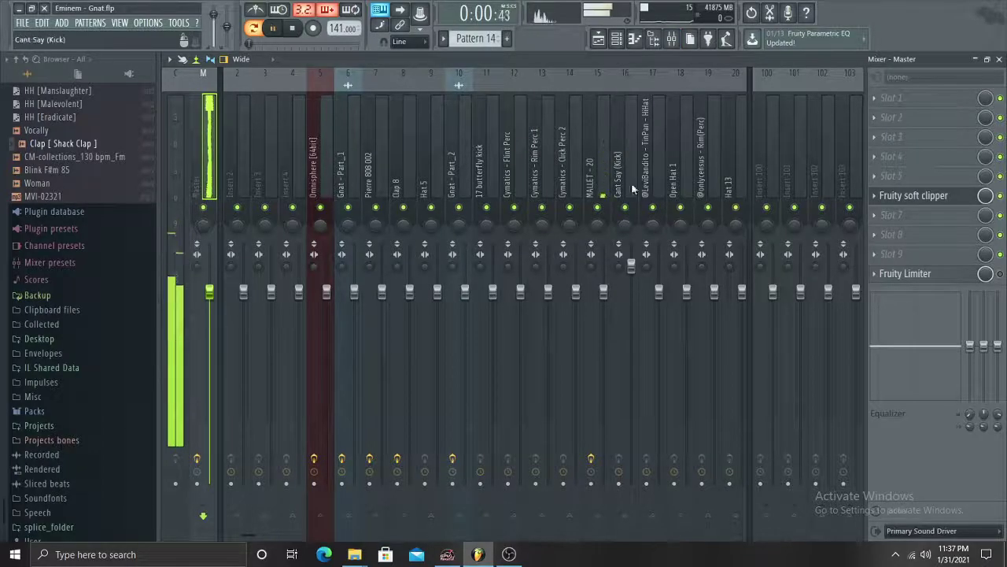
scroll(745, 539, "right", 5)
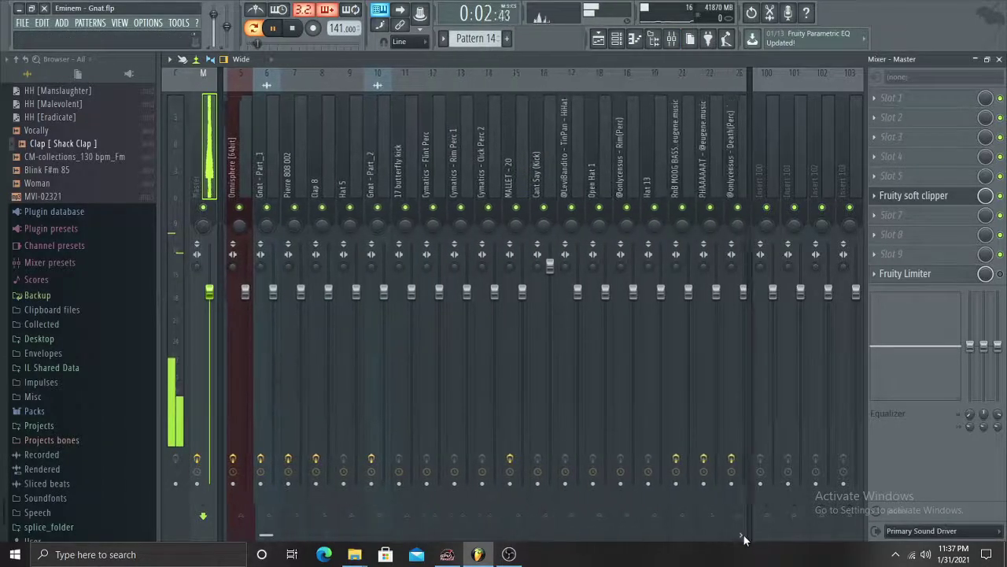
left_click(687, 182)
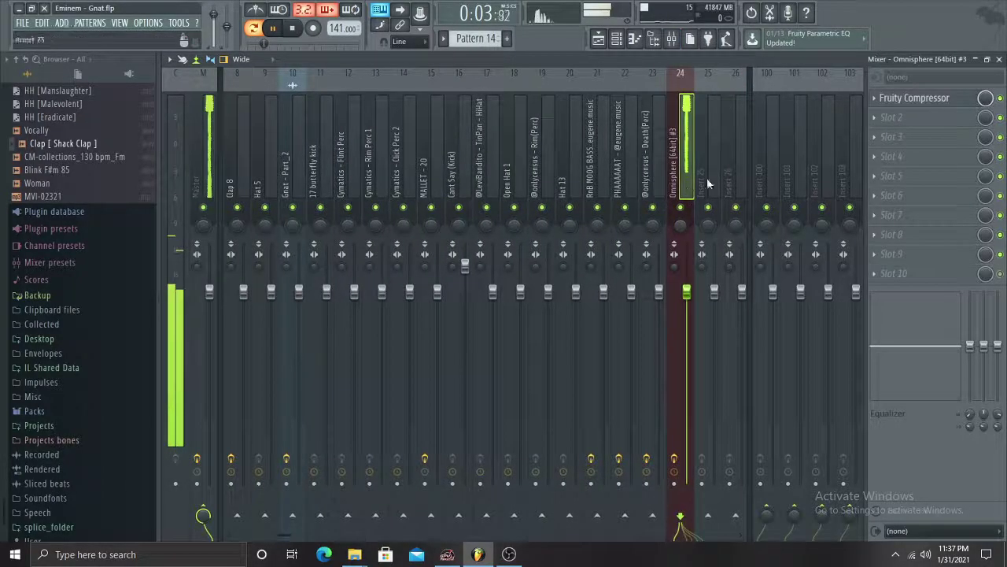
left_click(914, 98)
Add Fruity Parametric EQ to slot 2 of the Omnisphere [64bit] #3 mixer track and adjust two of its bands
left_click(937, 130)
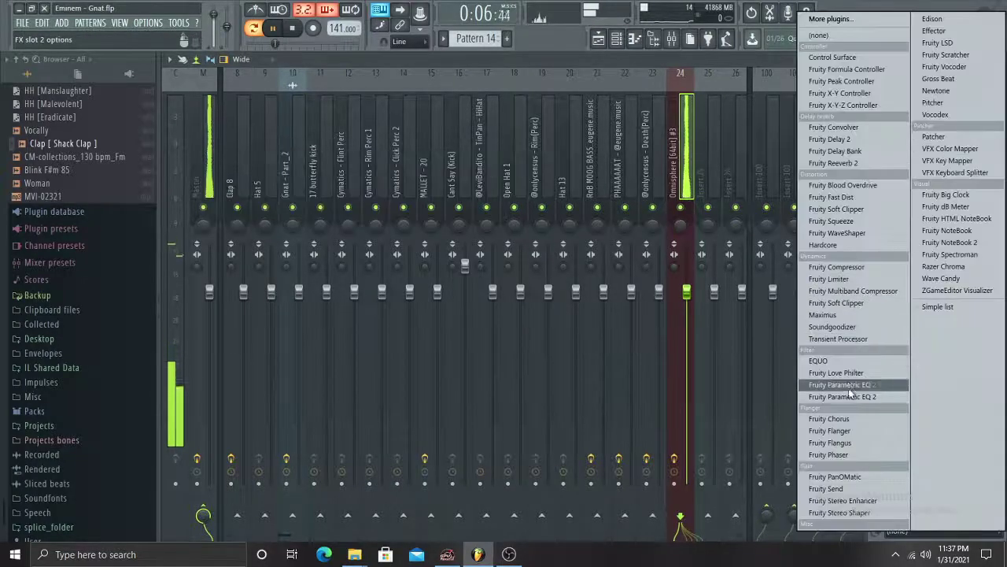
left_click(850, 385)
left_click_drag(275, 281, 284, 308)
left_click_drag(304, 269, 329, 272)
Stop playback, return to the playlist in song mode, and open the sampler settings of Track 13's Gnat - Part_2 clip
left_click(597, 40)
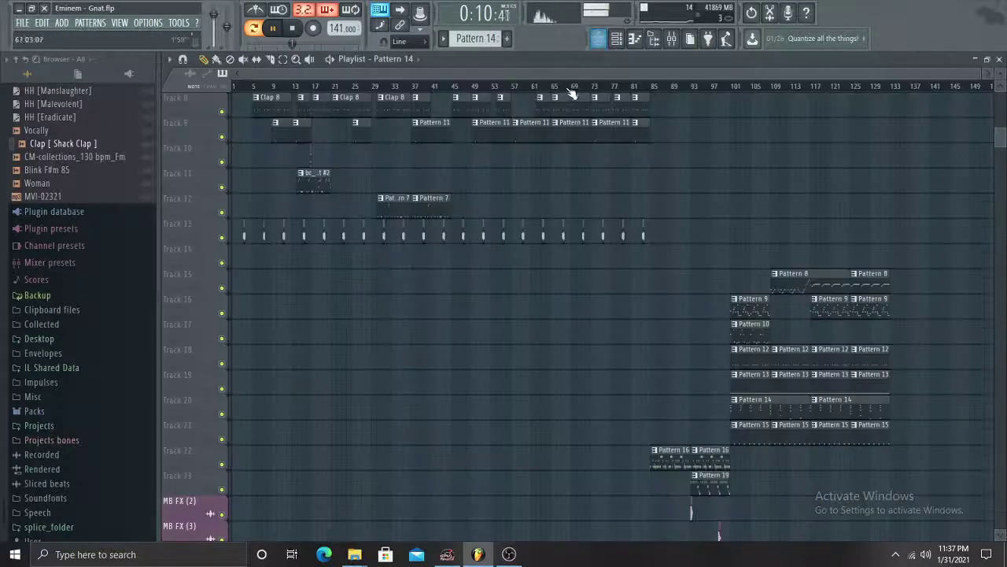
scroll(684, 119, "up", 5)
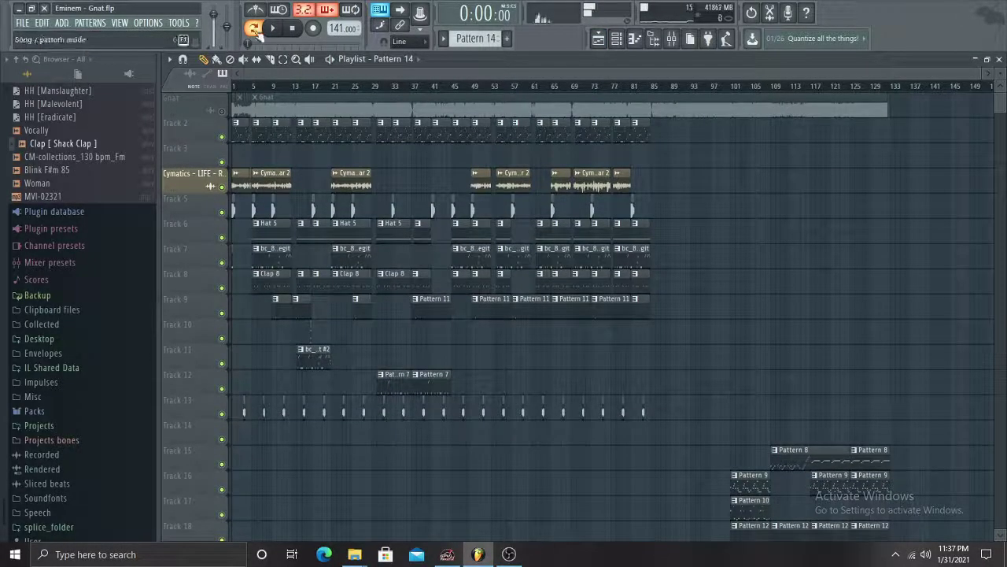
scroll(787, 181, "down", 2)
scroll(742, 234, "up", 2)
scroll(877, 236, "down", 5)
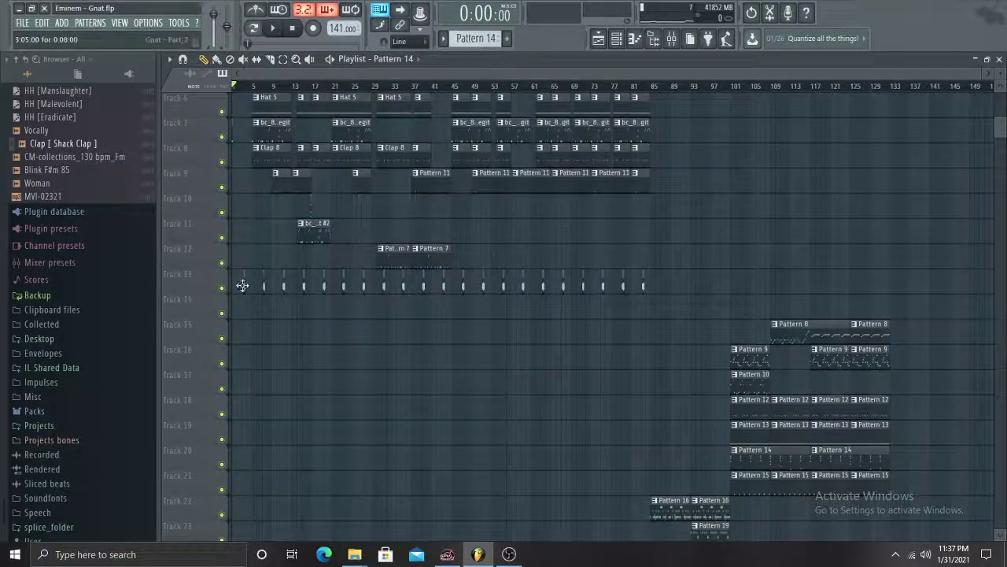
double_click(244, 286)
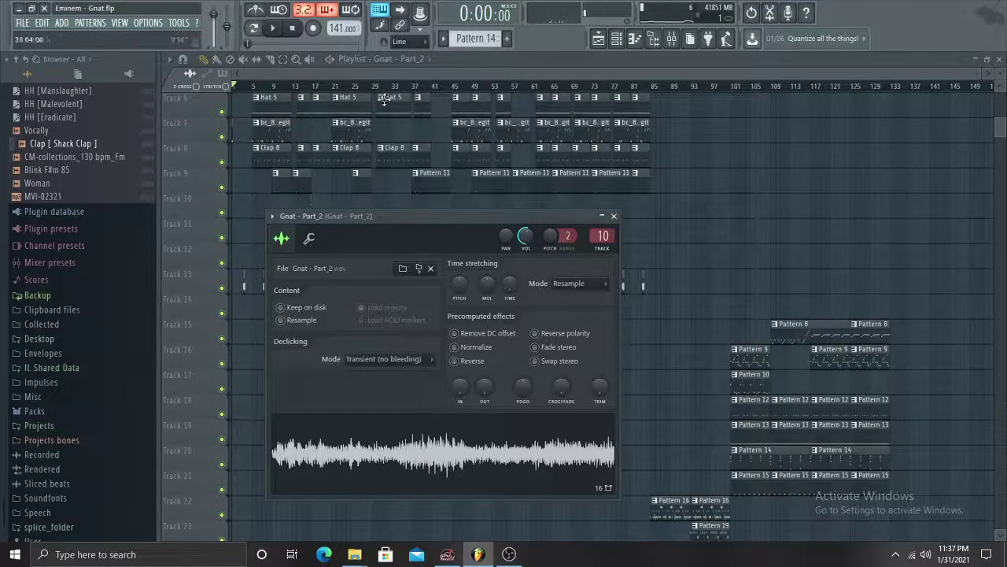
View the sampler settings of Track 5's Gnat - Part_1 clip and close them
scroll(307, 163, "up", 2)
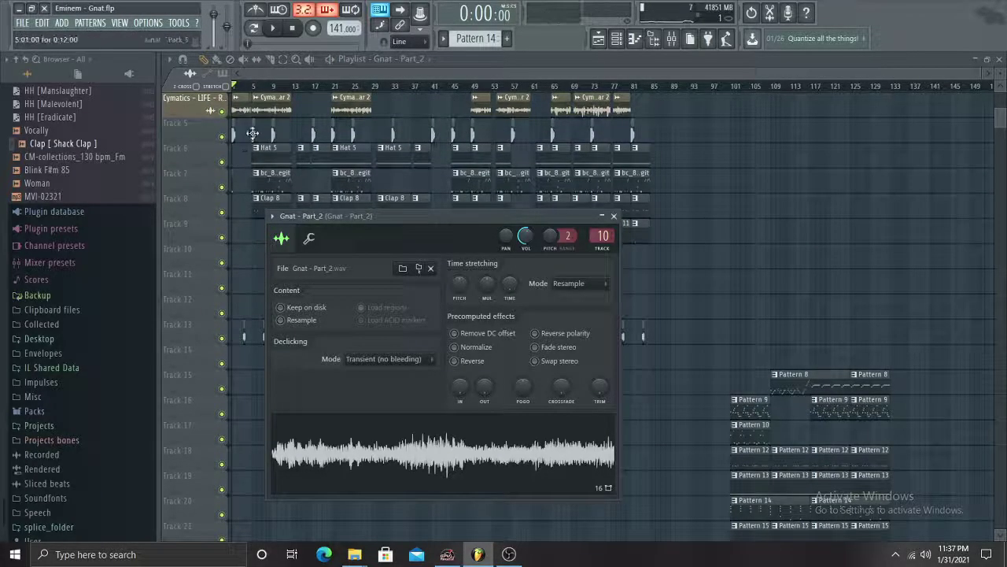
double_click(252, 133)
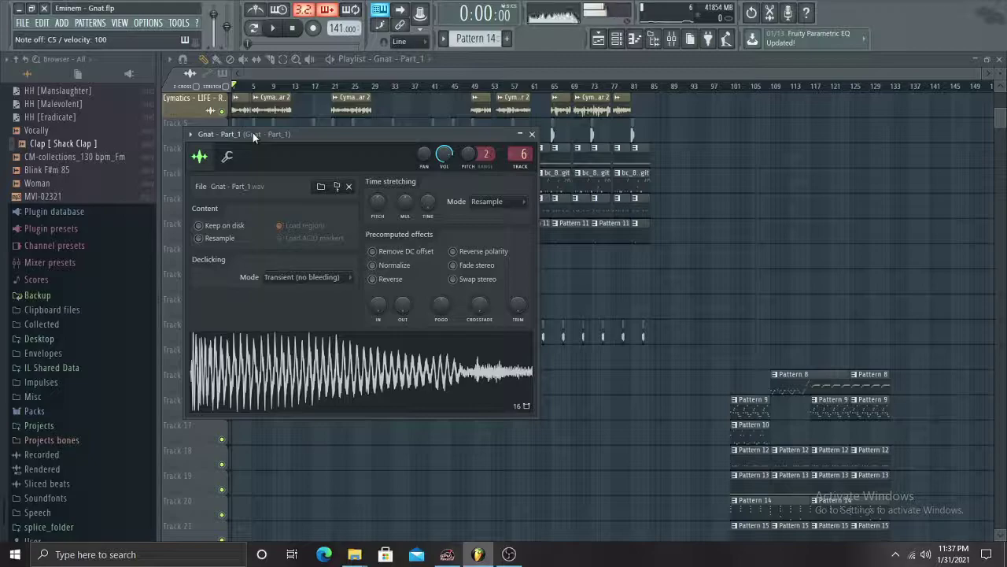
key("Escape")
View the sampler settings of the Cymatics - LIFE - Rain - Inside Car 2 clip and close them
scroll(295, 134, "up", 3)
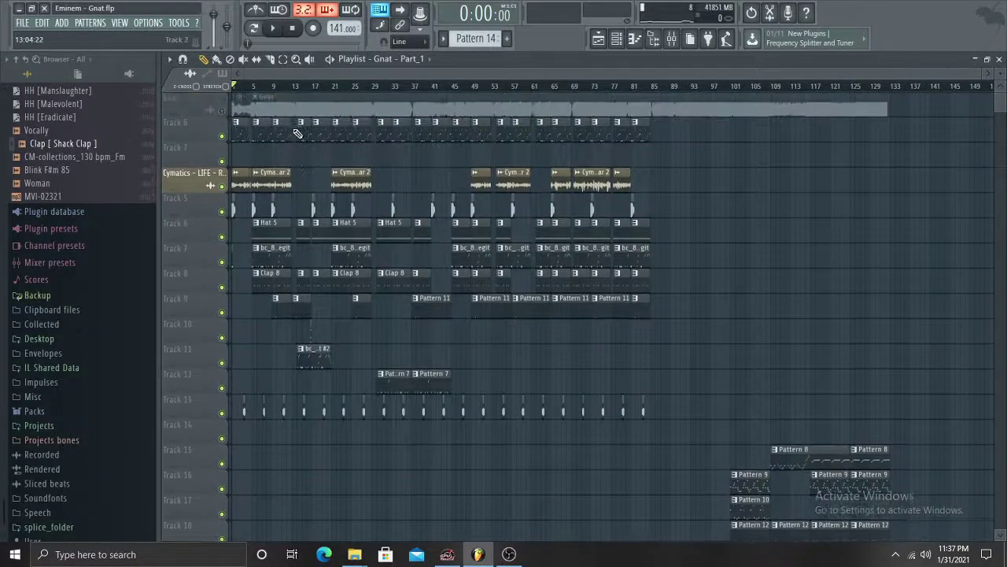
double_click(281, 177)
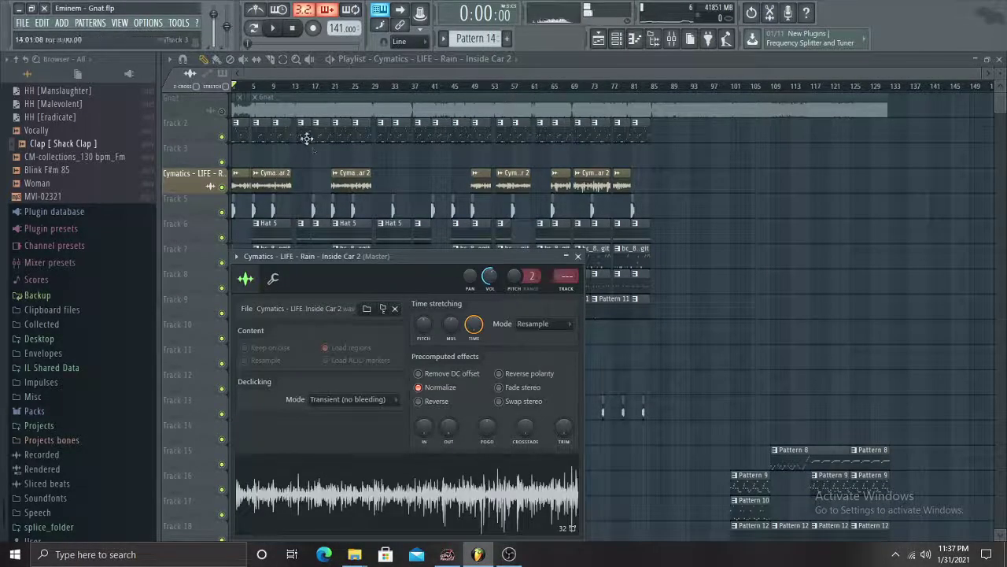
left_click(579, 257)
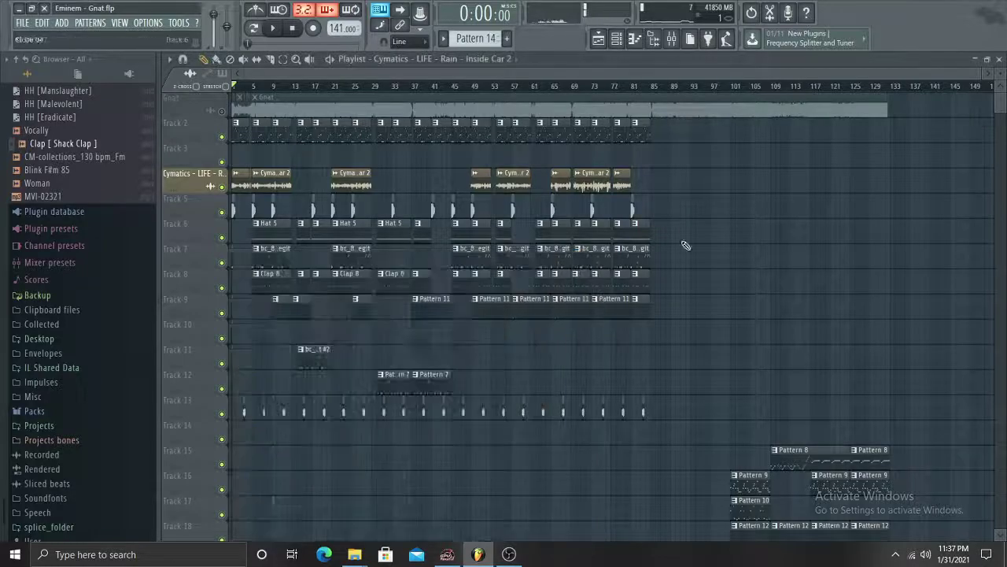
Look over the playlist tracks down to the mixed off tag, and play the full song from bar 1
scroll(764, 225, "down", 5)
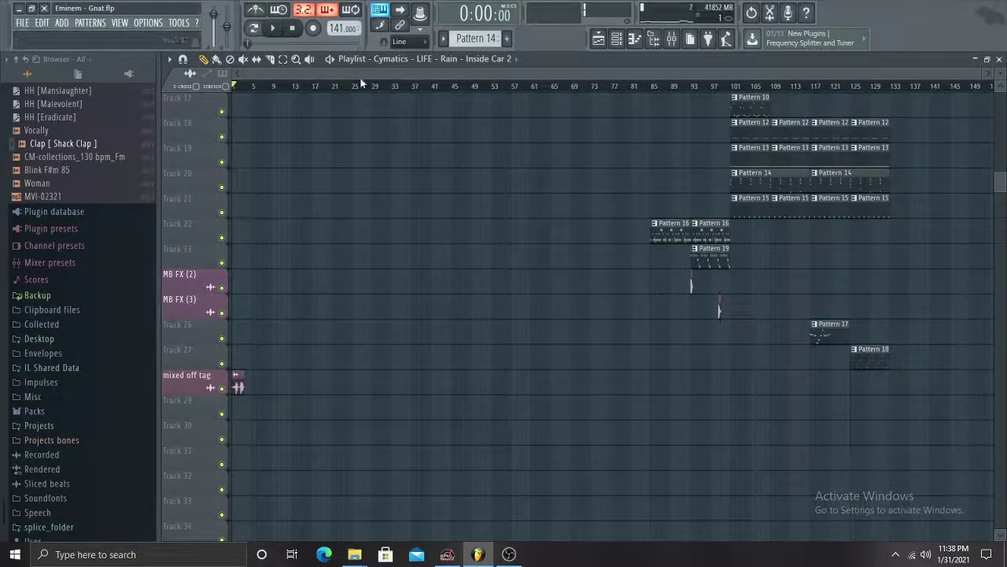
scroll(393, 110, "up", 3)
scroll(850, 118, "up", 3)
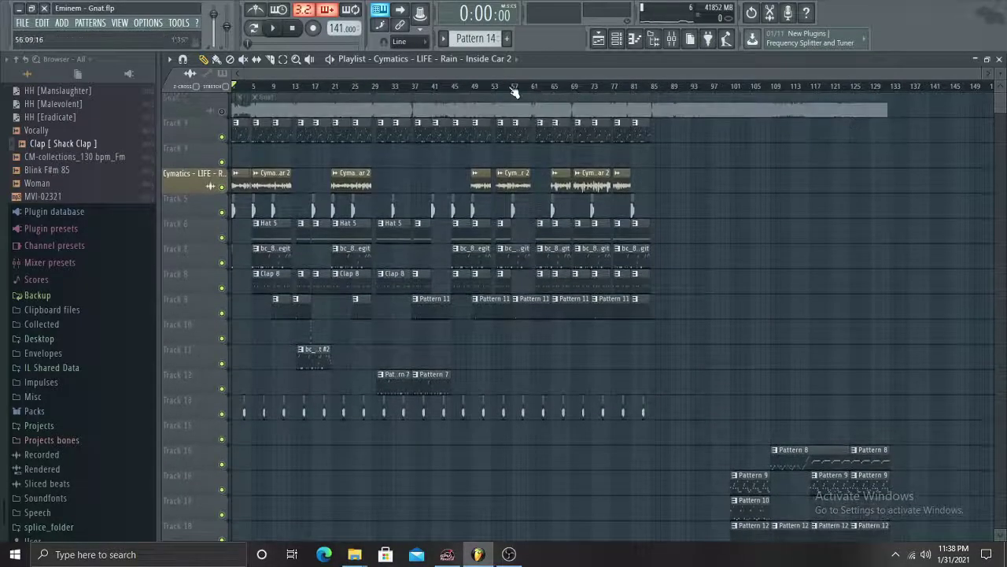
key("space")
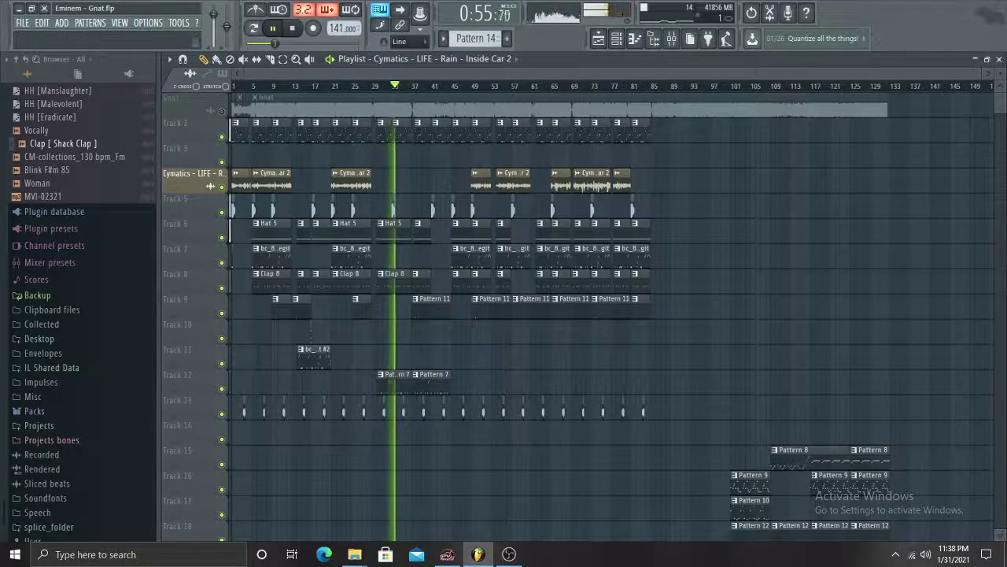
scroll(1000, 69, "down", 1)
scroll(1000, 69, "down", 3)
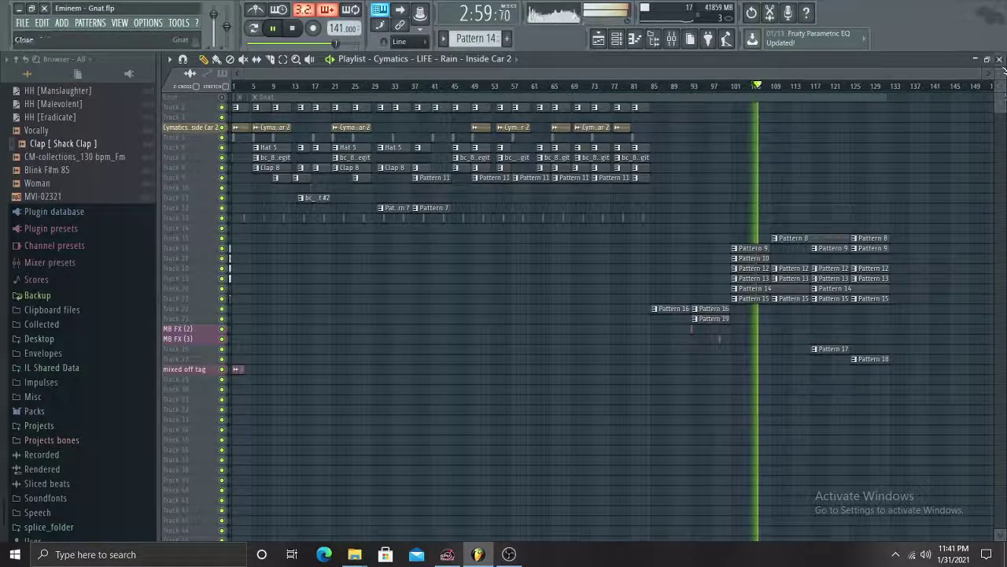
While the song plays, shorten Track 20's Pattern 14 clips so they cover only bars 101–109 and 125–133
scroll(923, 218, "up", 6)
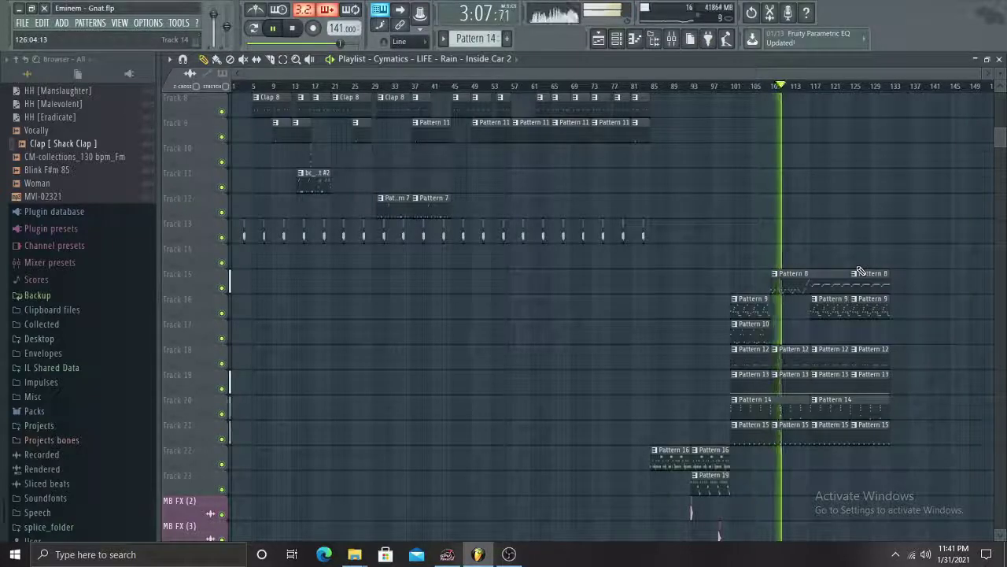
scroll(860, 272, "down", 2)
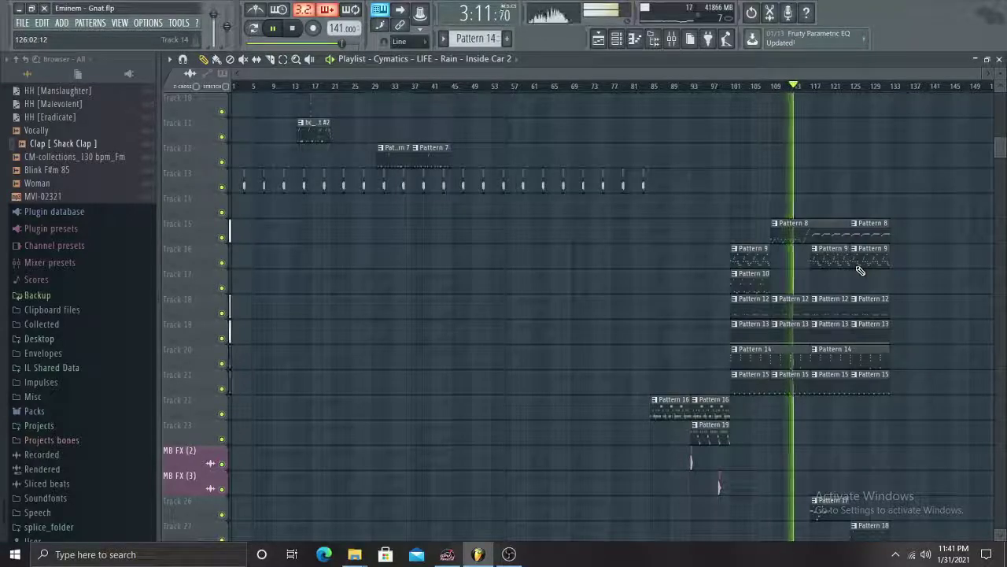
scroll(860, 272, "down", 3)
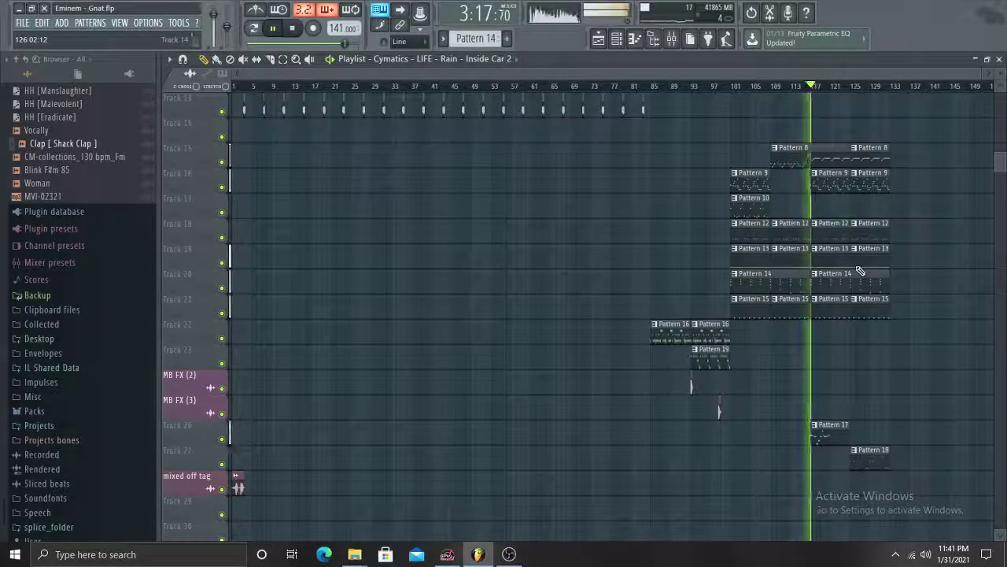
scroll(873, 270, "up", 2)
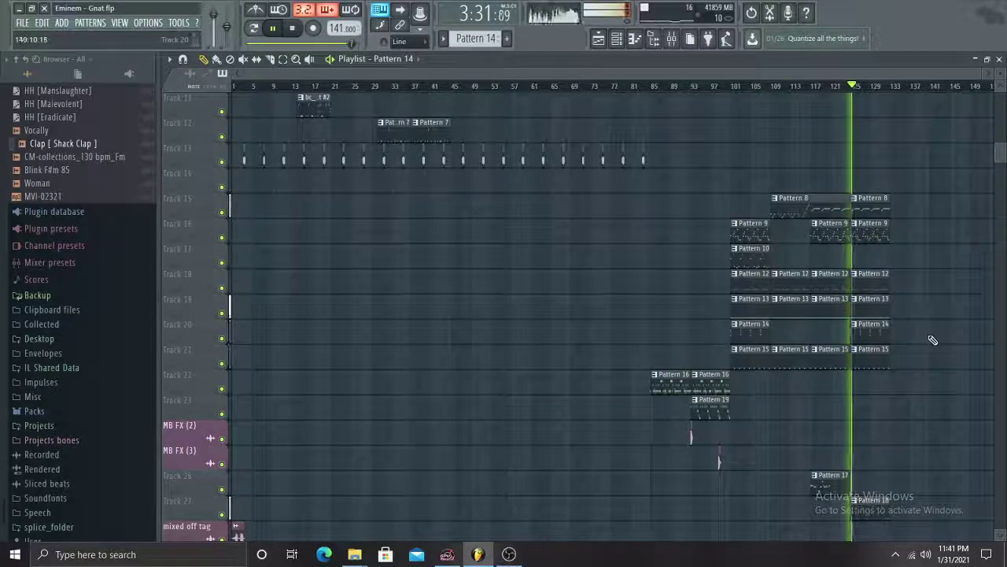
scroll(933, 339, "down", 3)
scroll(939, 322, "up", 6)
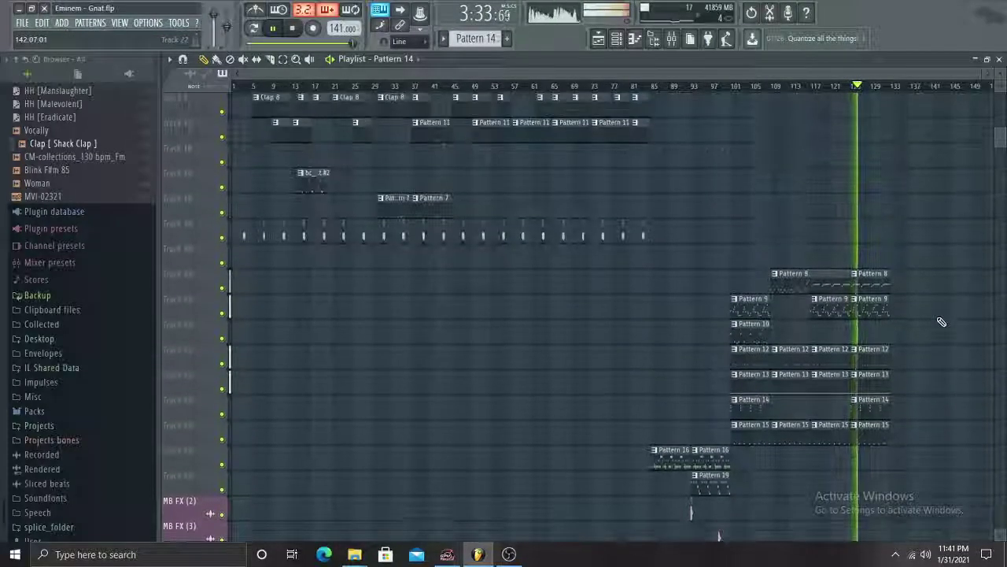
scroll(936, 315, "up", 7)
scroll(927, 307, "down", 13)
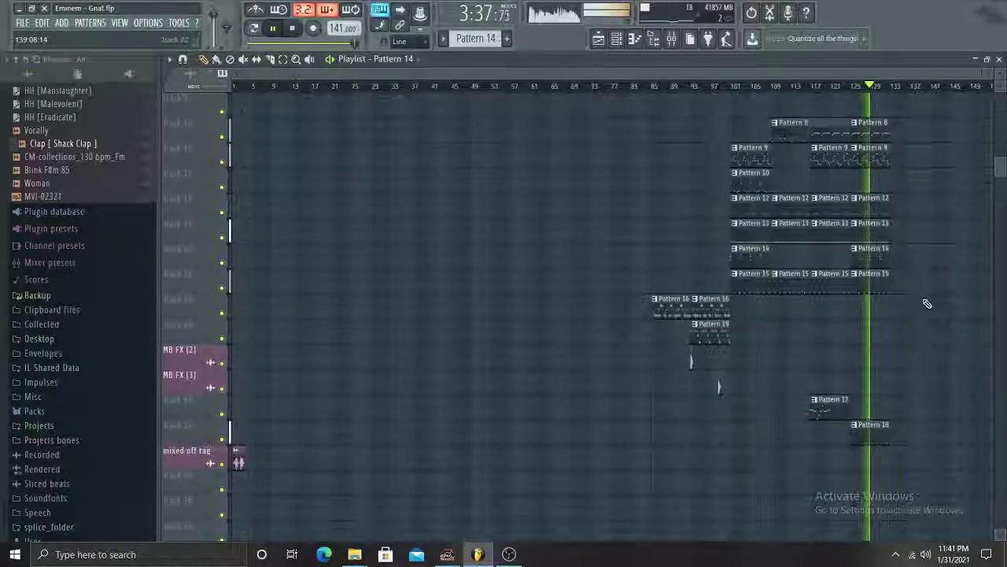